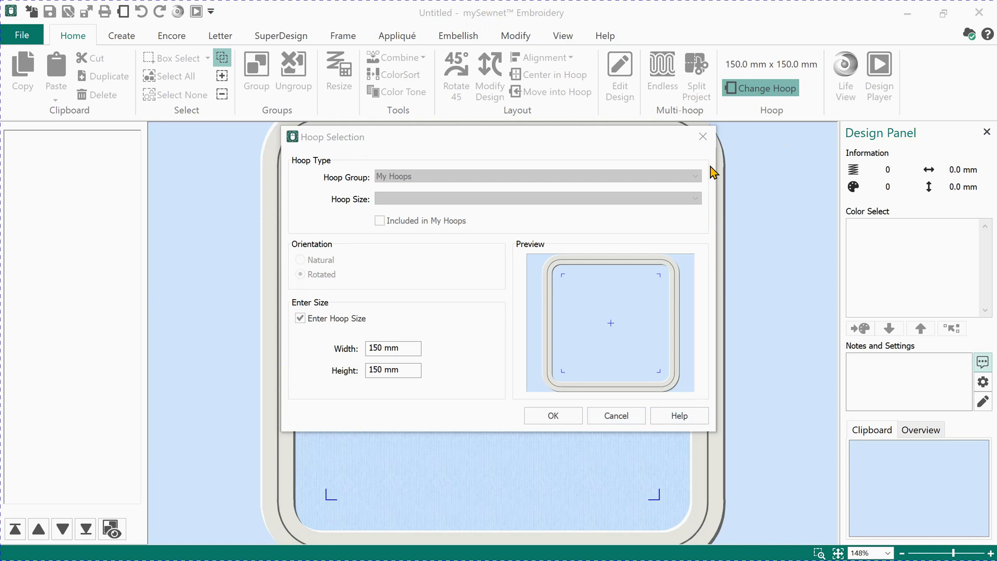
Turn off the custom hoop size and choose the Brother Innov-is 5000 / 4000 / Duetta 4500 hoop group
click(299, 319)
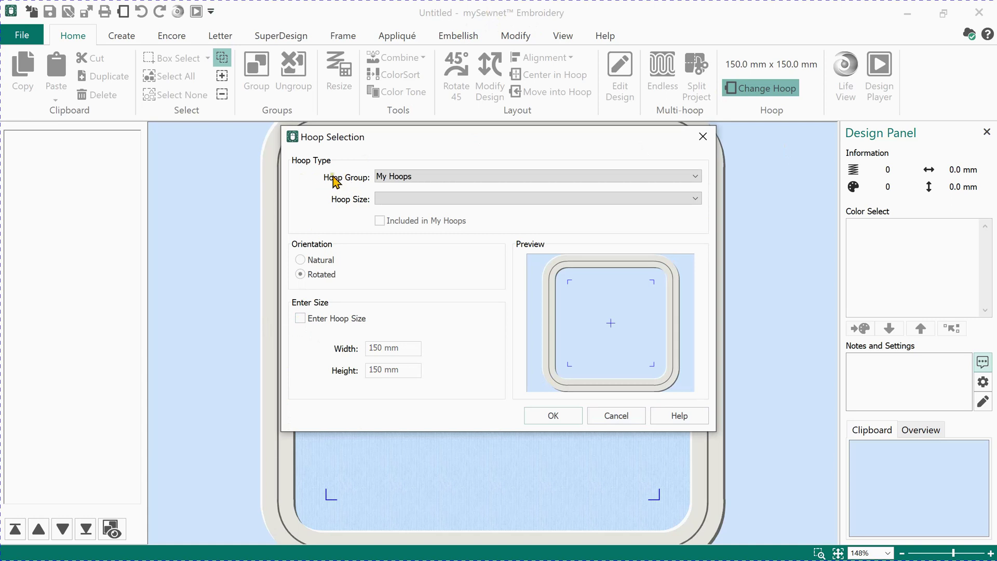
click(694, 181)
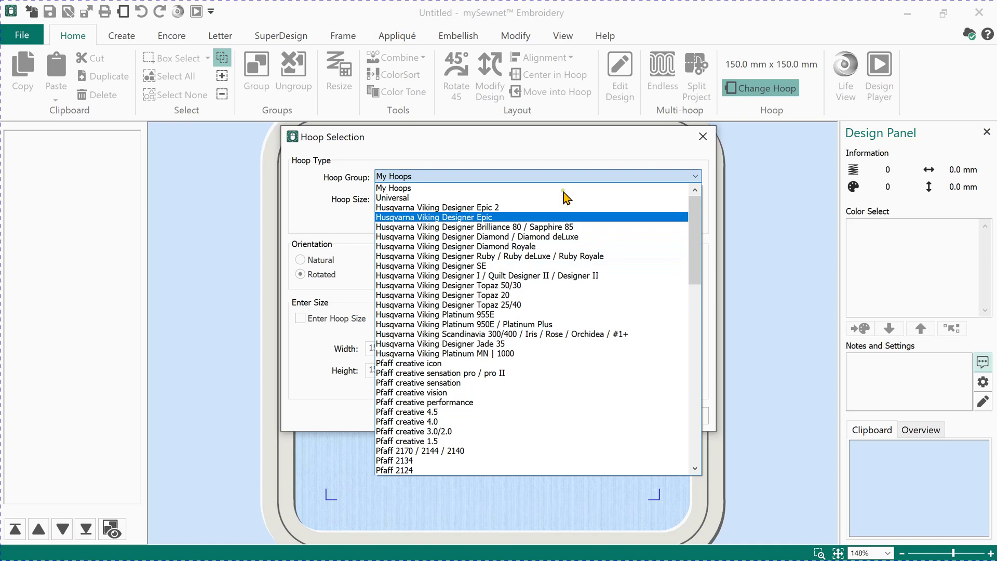
click(620, 187)
click(684, 180)
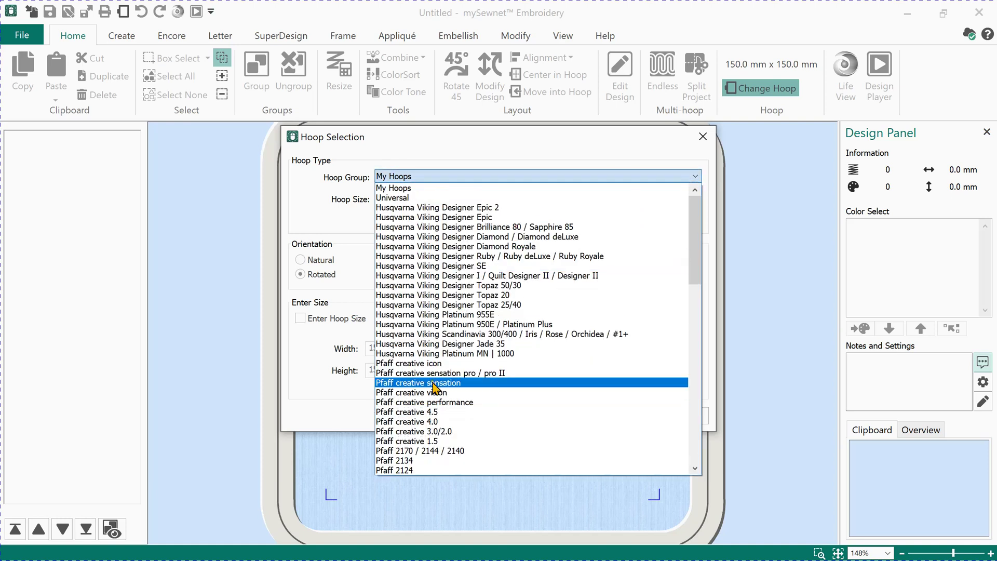
scroll(434, 382, down, 3)
scroll(434, 386, up, 3)
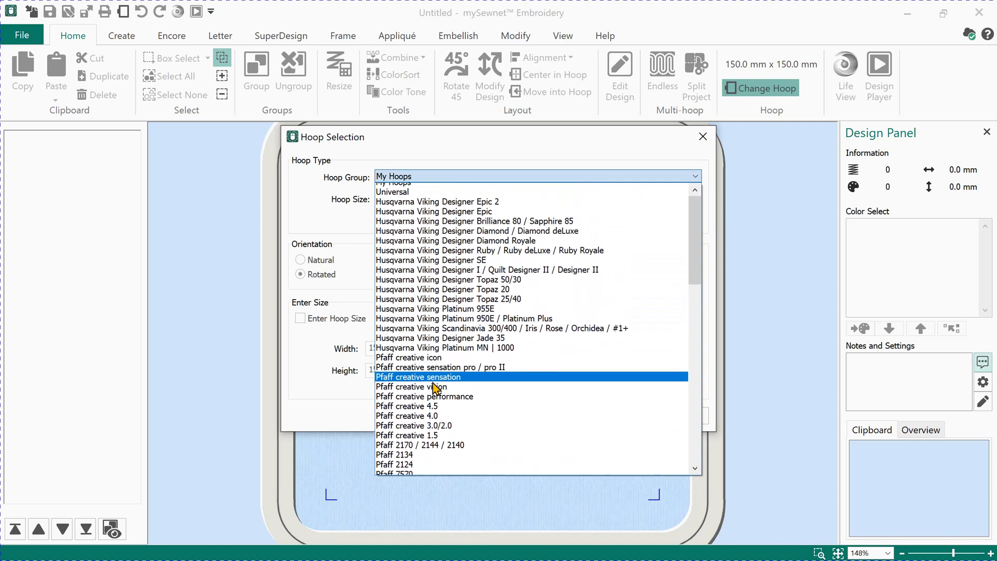
scroll(441, 374, down, 20)
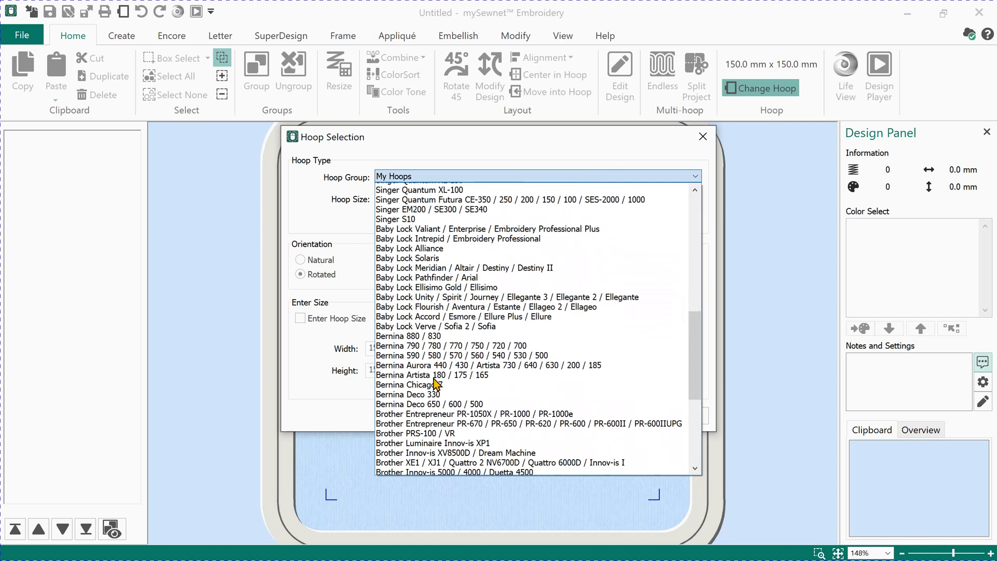
scroll(452, 353, down, 1)
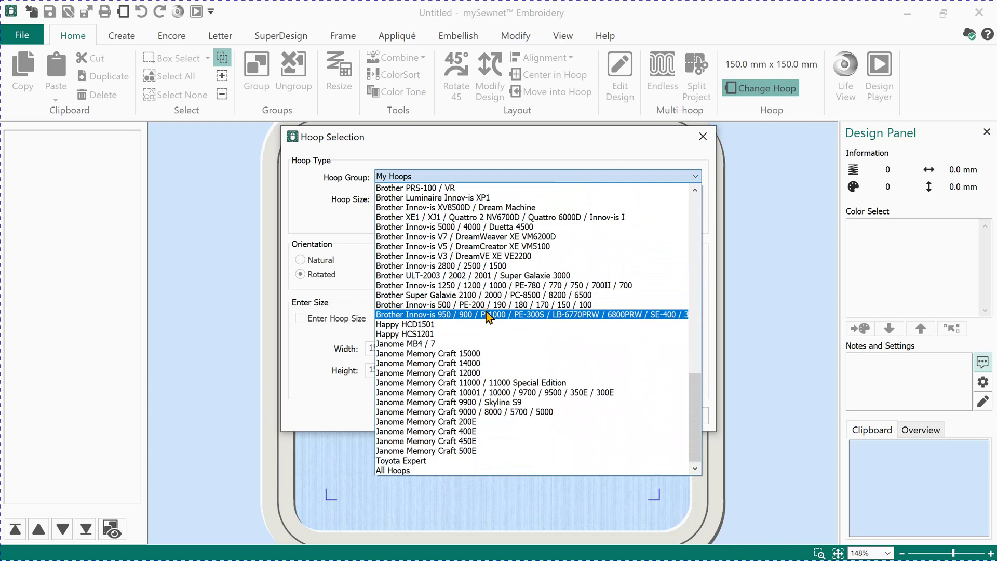
click(489, 229)
Select the Large Hoop 300mm x 180mm and set its orientation to Natural
click(499, 199)
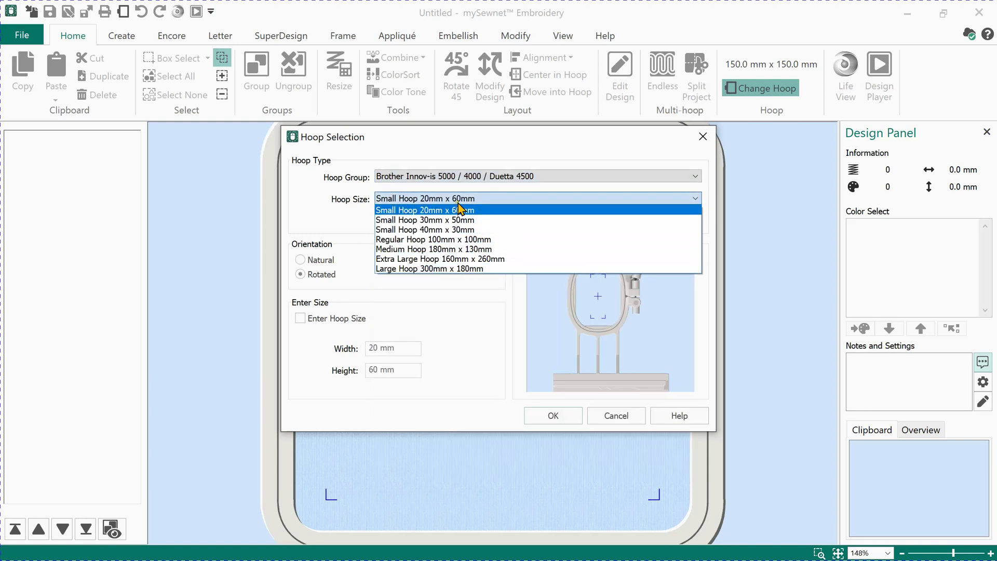
click(462, 271)
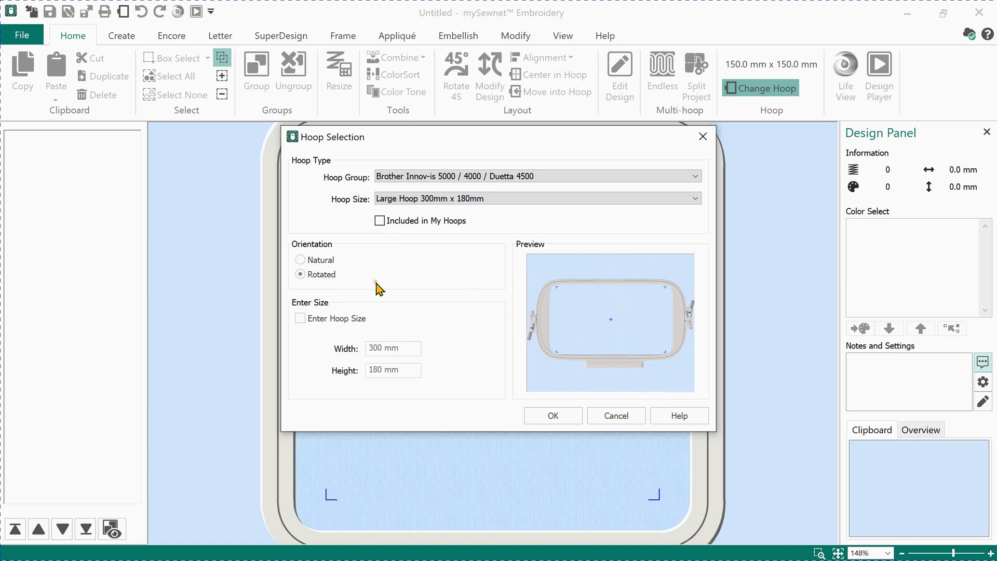
click(301, 260)
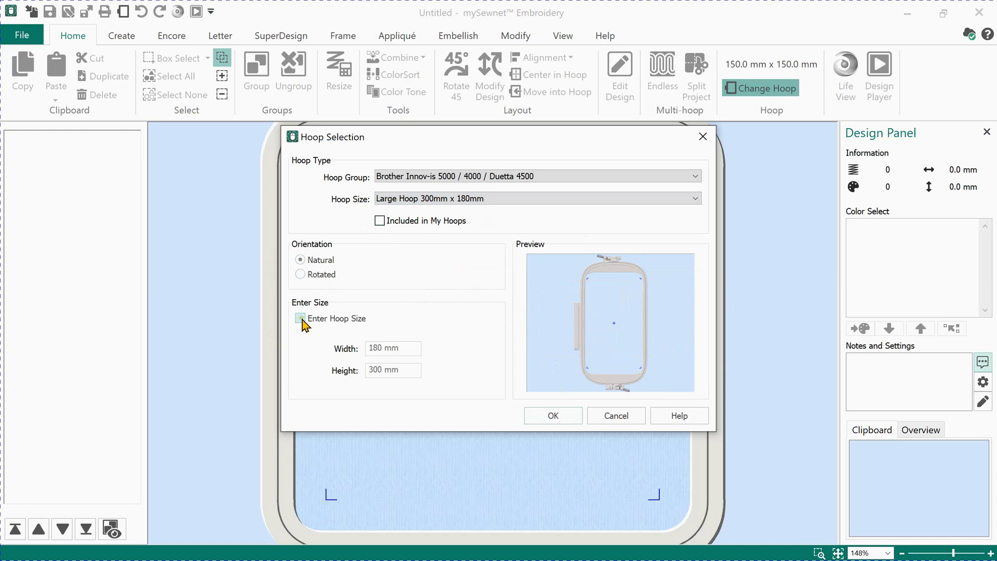
Enable a custom hoop size, set its height to 180 mm and apply the hoop
mouse_move(388, 355)
click(301, 319)
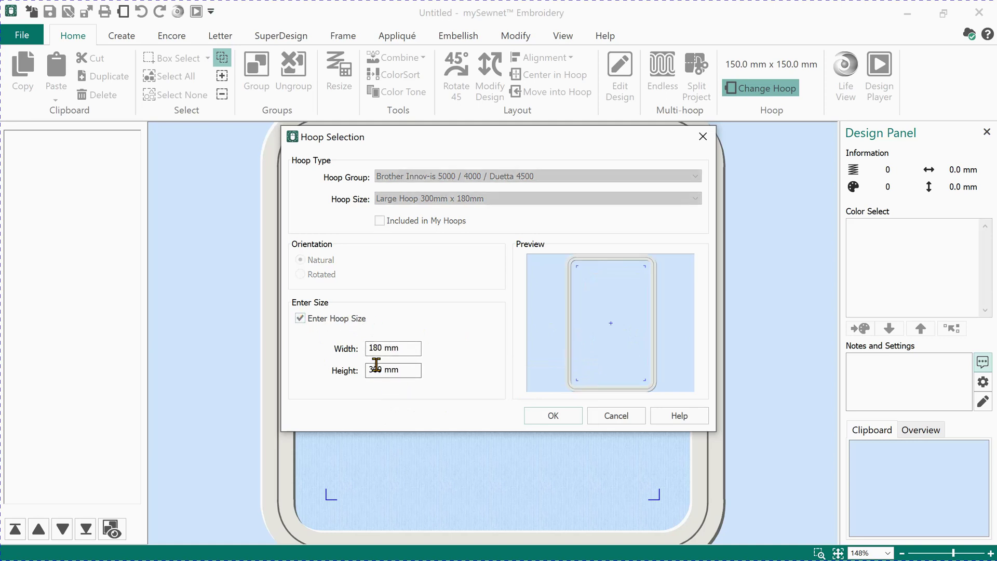
double_click(376, 369)
text(180)
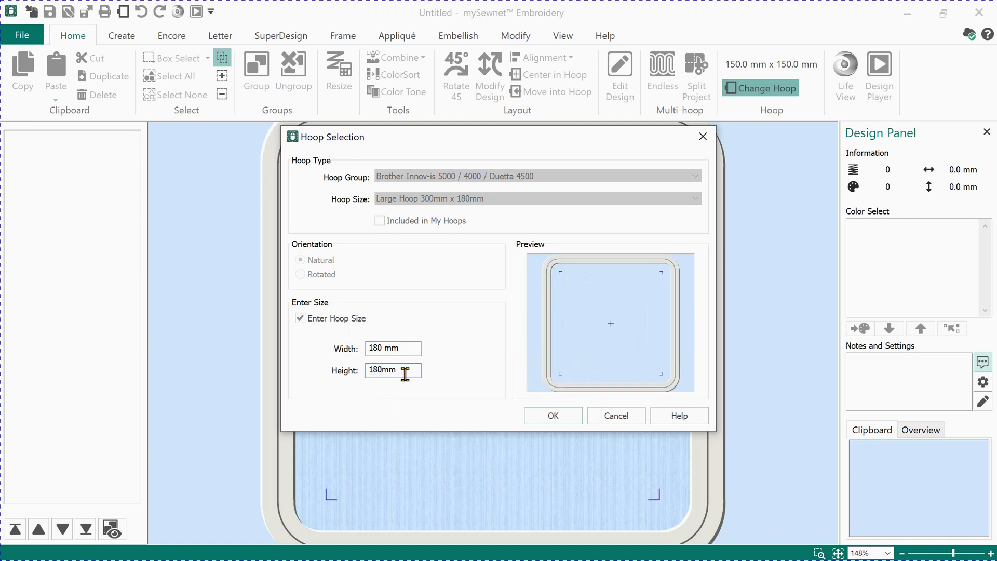
key(Tab)
click(554, 419)
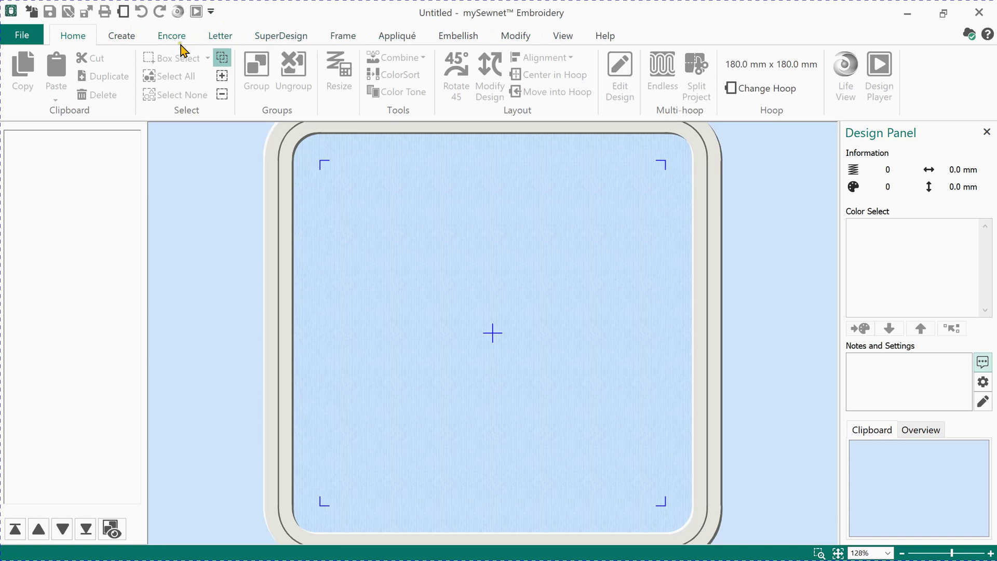
Show the grid inside the embroidery hoop
click(298, 45)
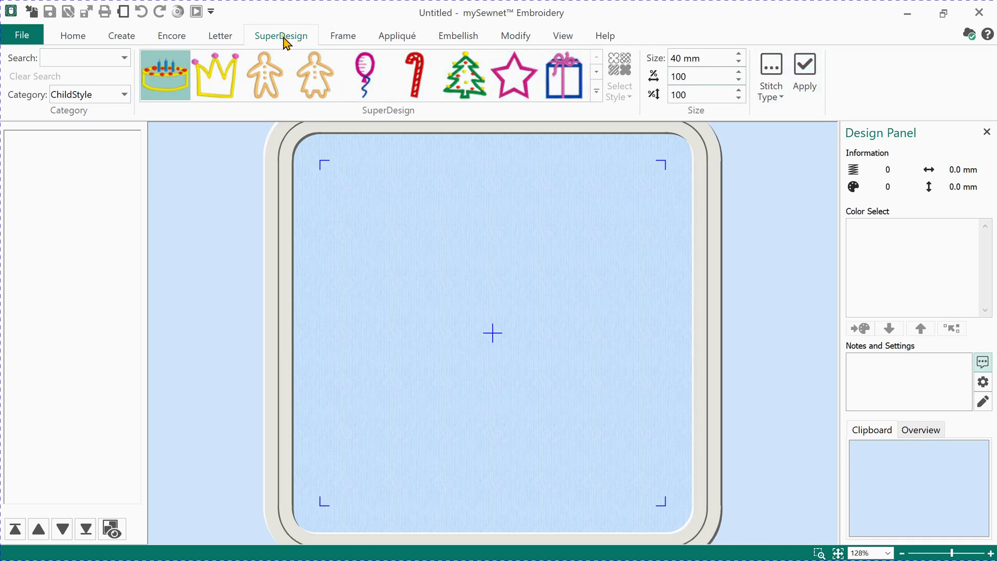
click(73, 36)
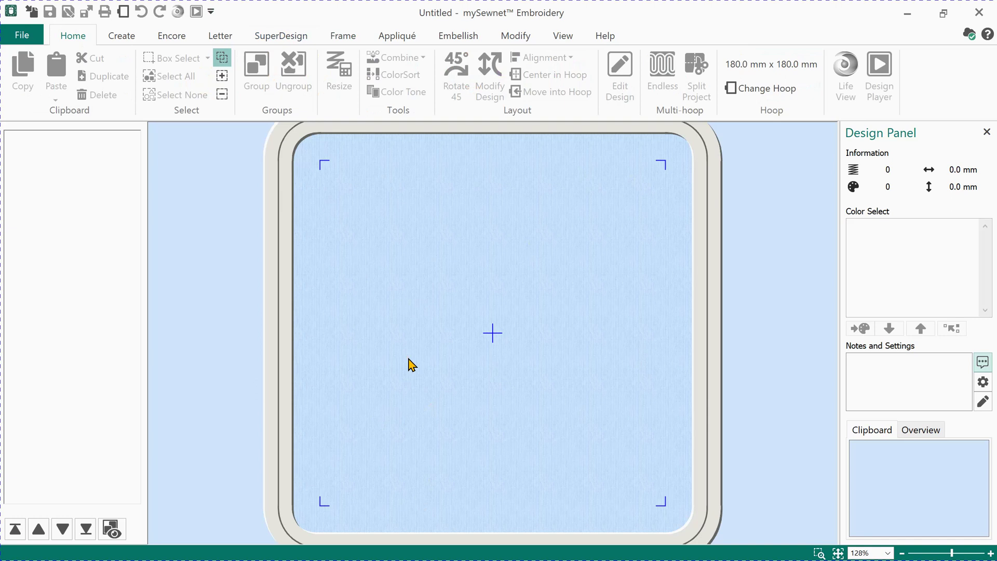
click(563, 35)
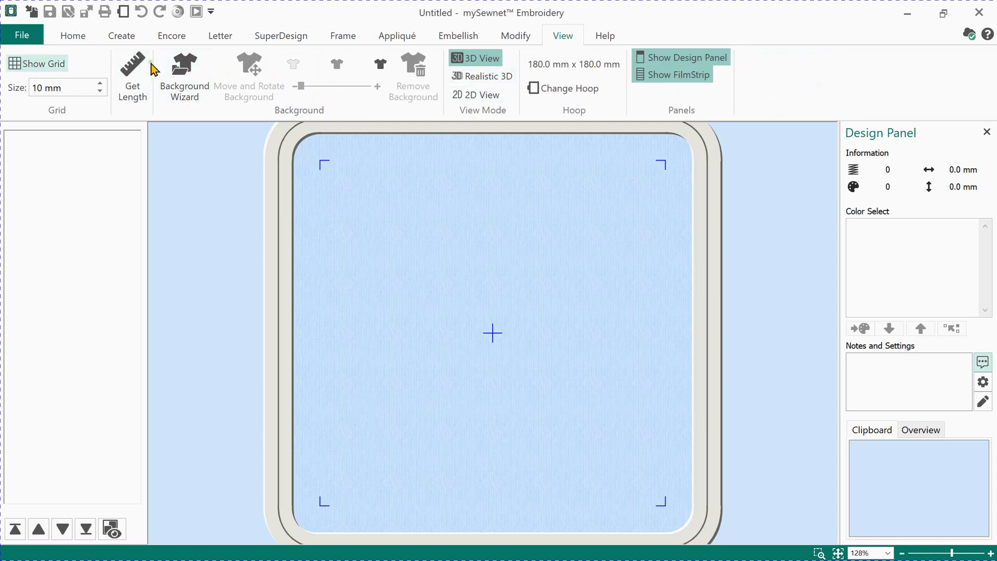
click(63, 68)
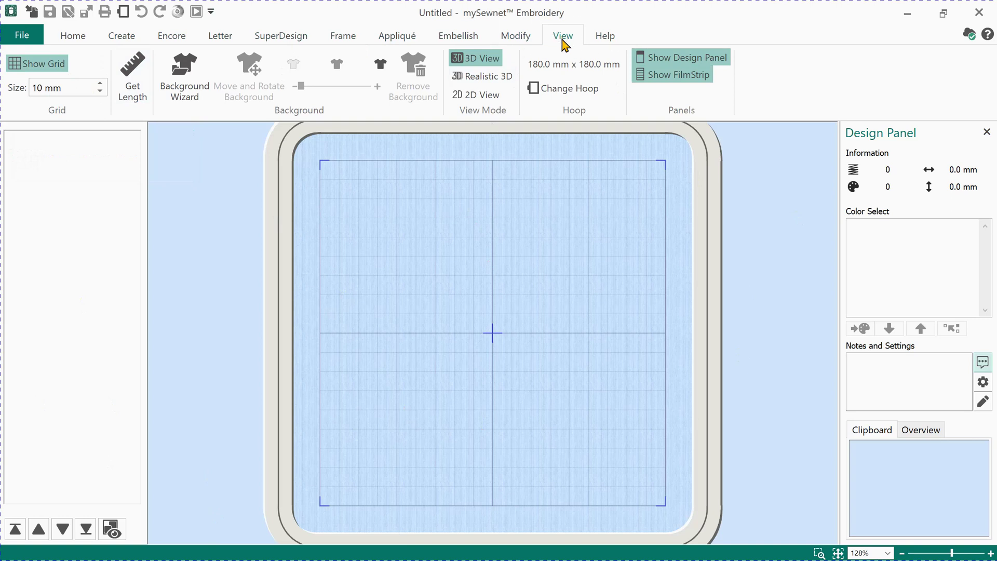
click(72, 35)
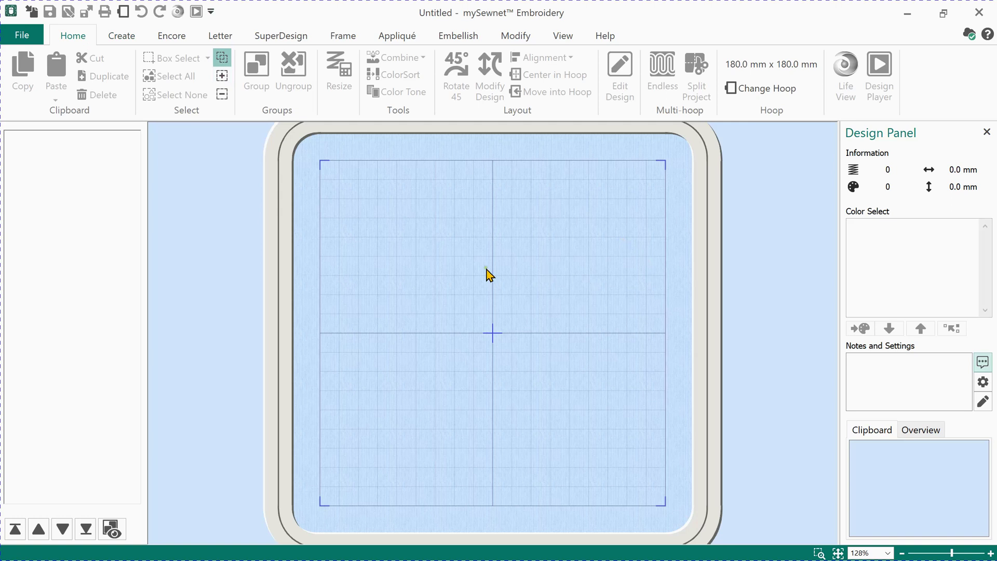
Browse the SuperDesign categories Corners, Flowers and Leaves, Holidays and Home
click(278, 36)
click(279, 38)
click(279, 38)
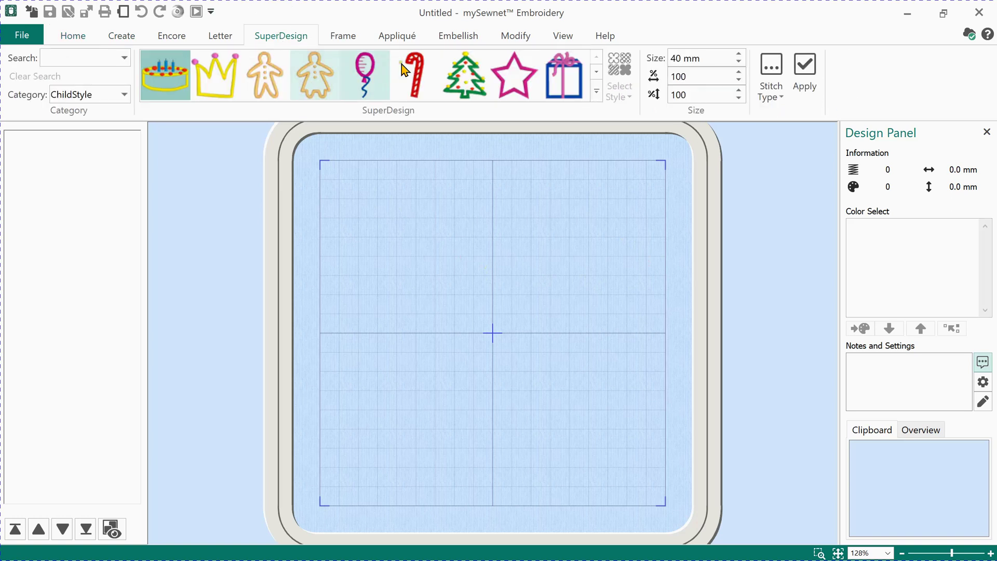
click(172, 77)
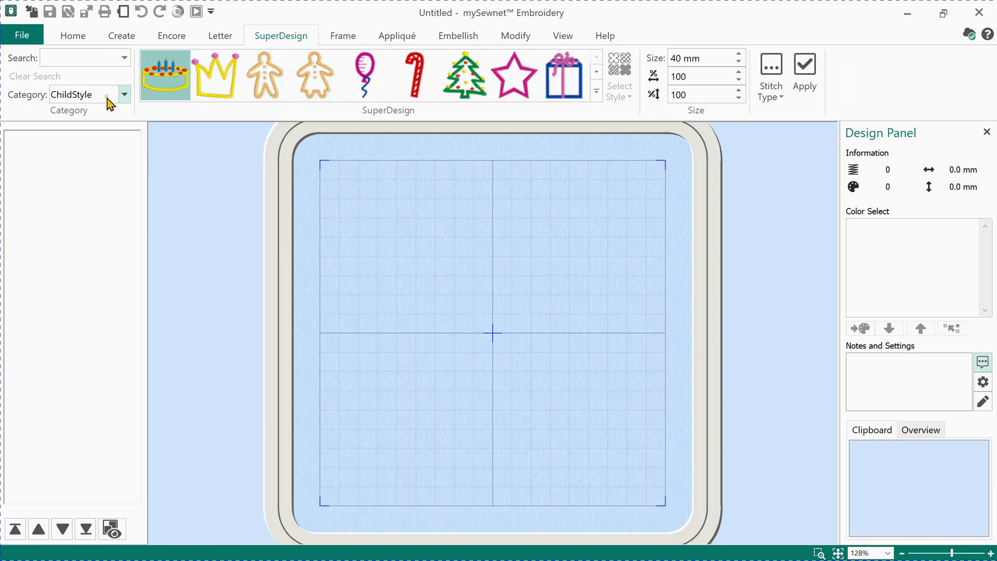
click(124, 95)
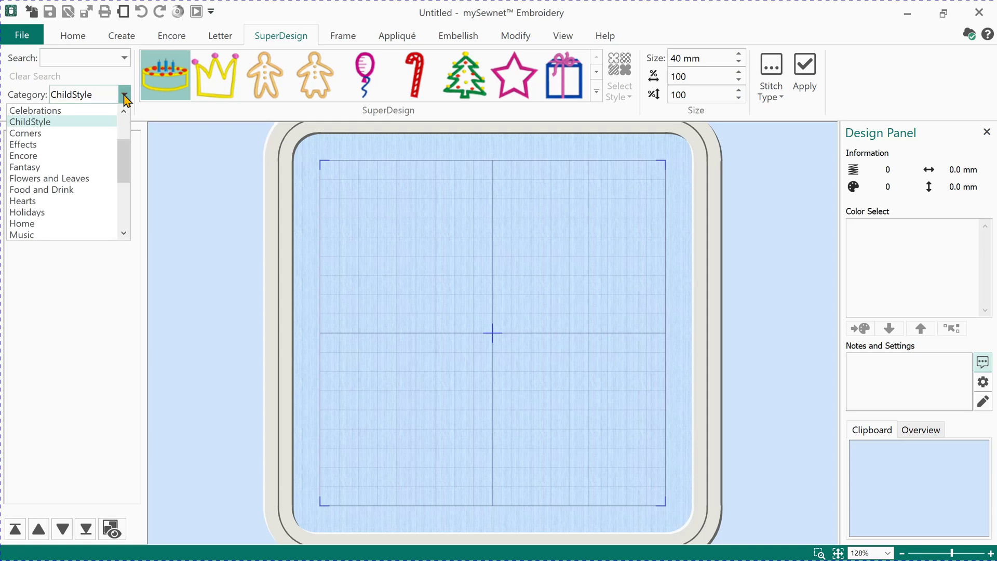
click(58, 133)
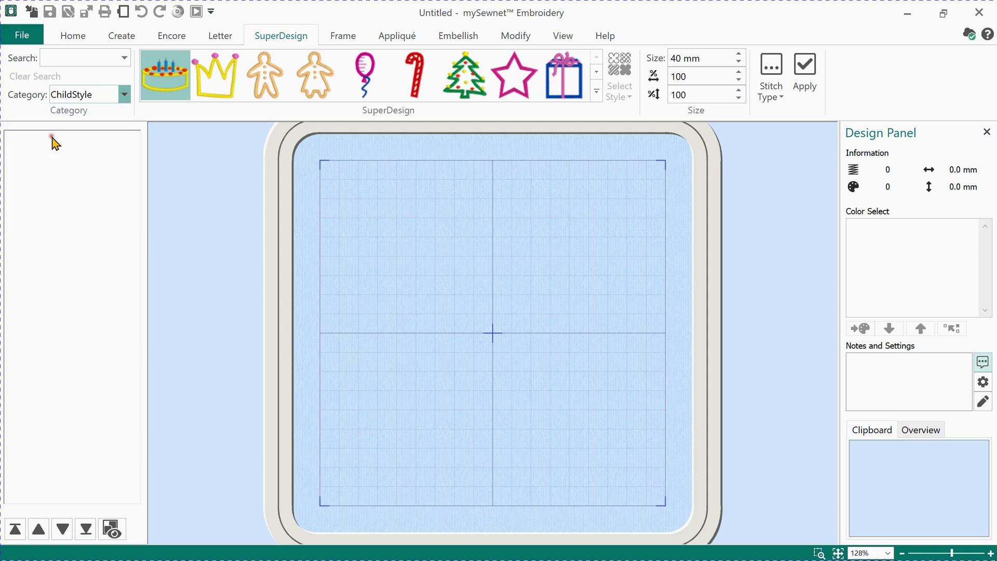
click(125, 95)
click(58, 181)
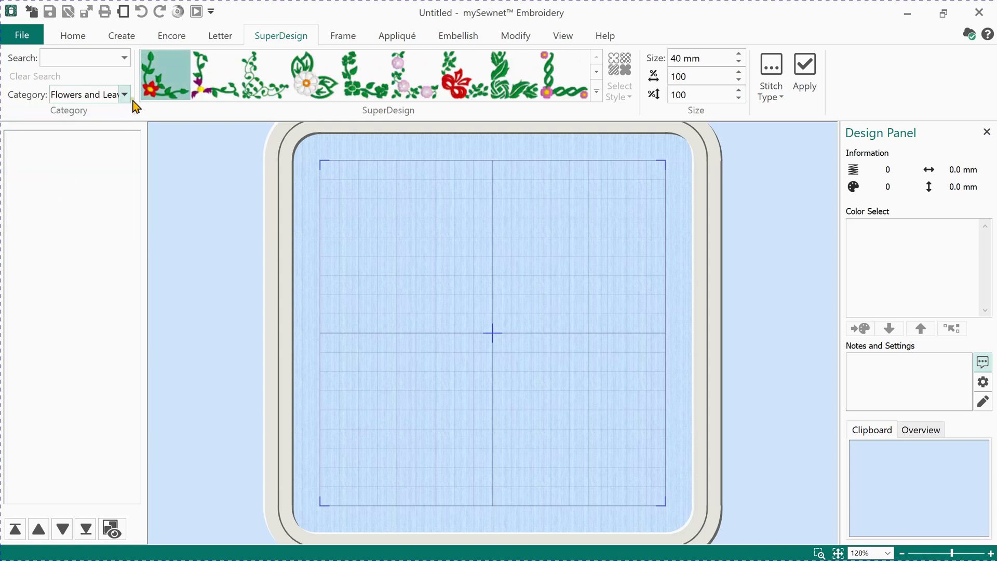
click(125, 95)
click(26, 213)
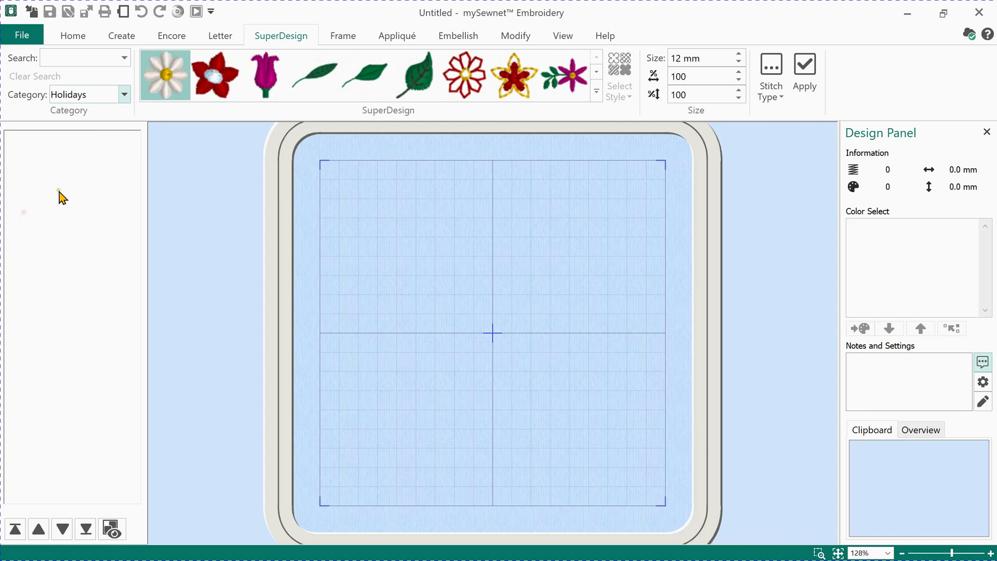
click(125, 94)
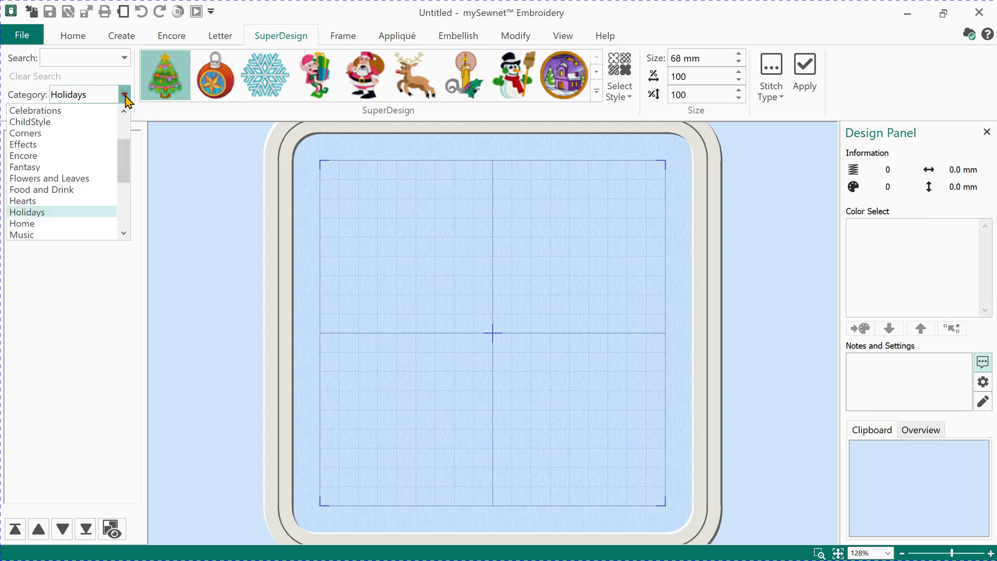
click(26, 224)
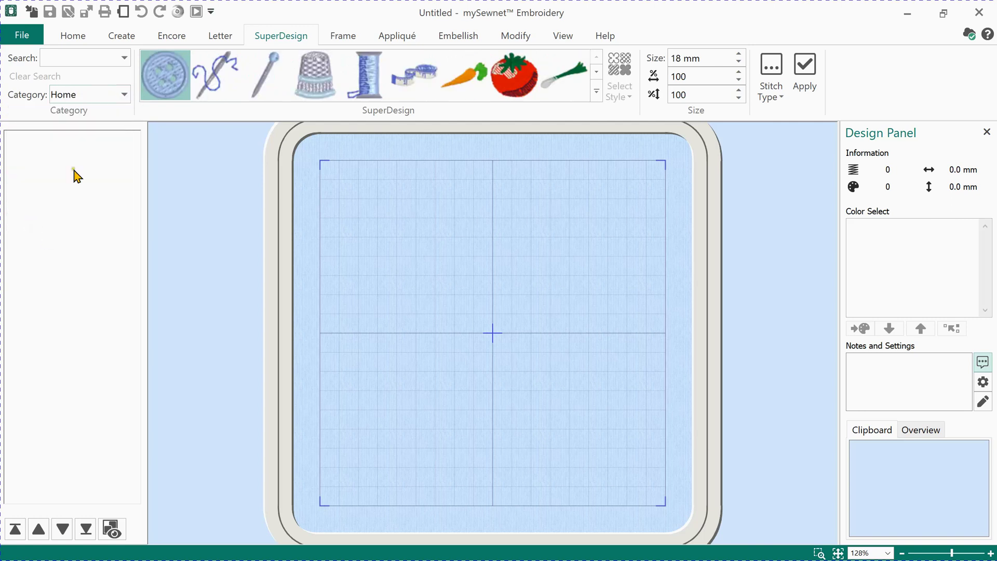
Choose the red star-shaped flower with the gold outline from Flowers 1 in the Flowers and Leaves category
click(124, 95)
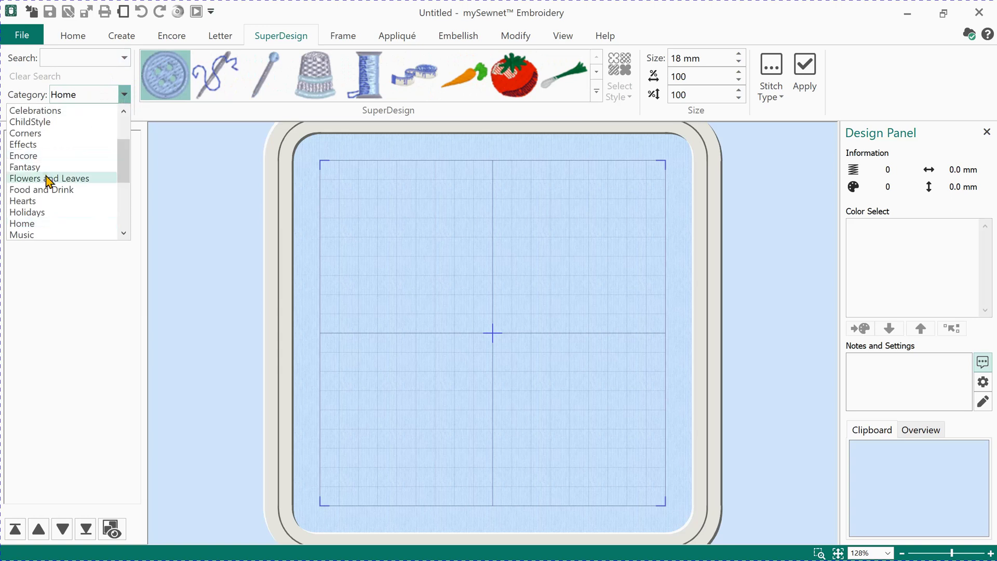
scroll(48, 179, up, 1)
scroll(48, 181, up, 1)
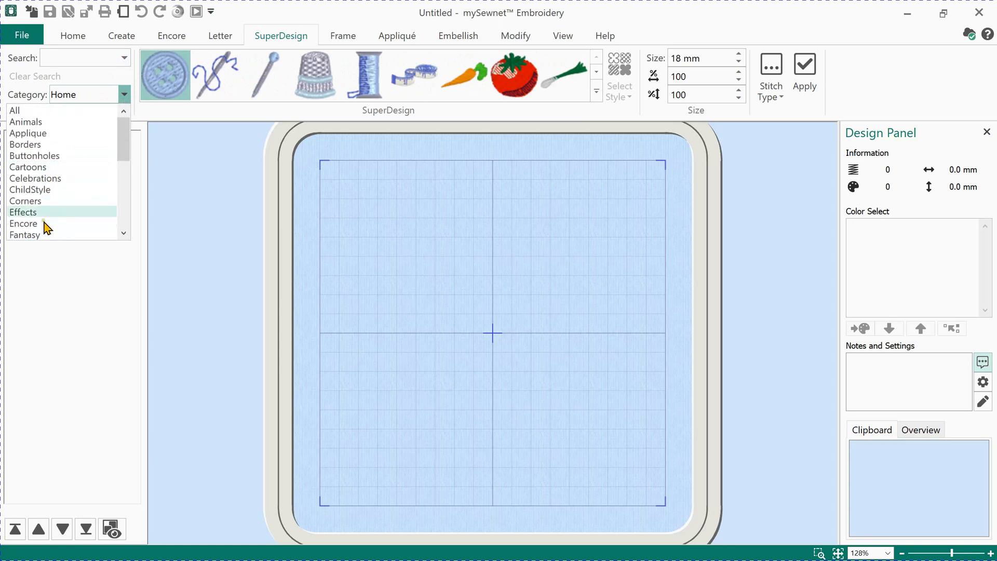
scroll(47, 228, down, 3)
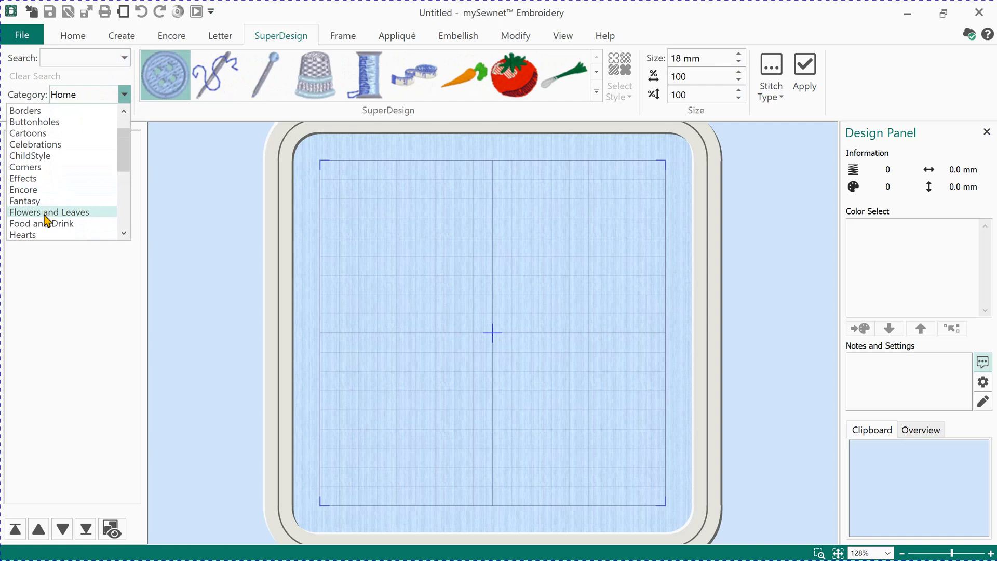
click(44, 213)
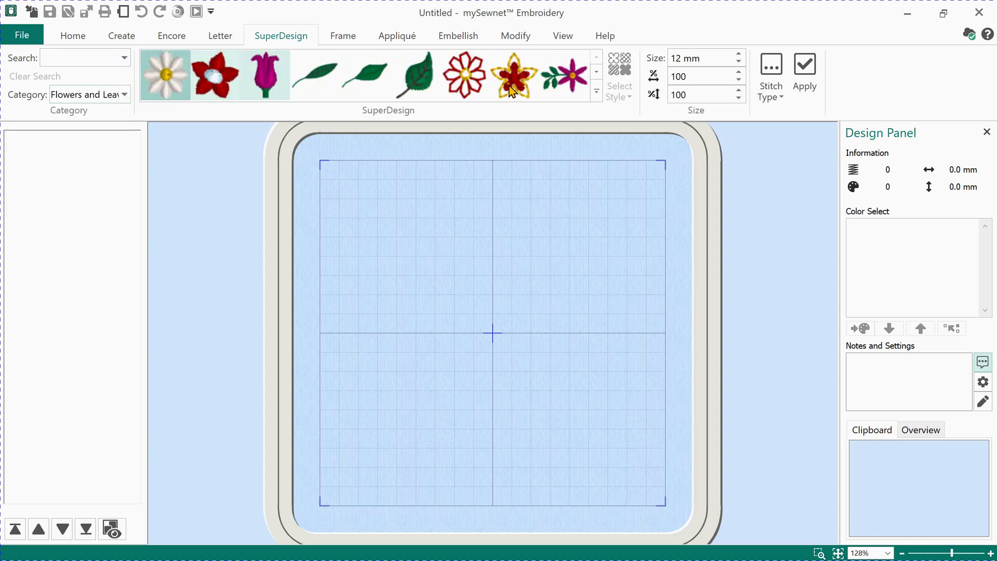
click(596, 92)
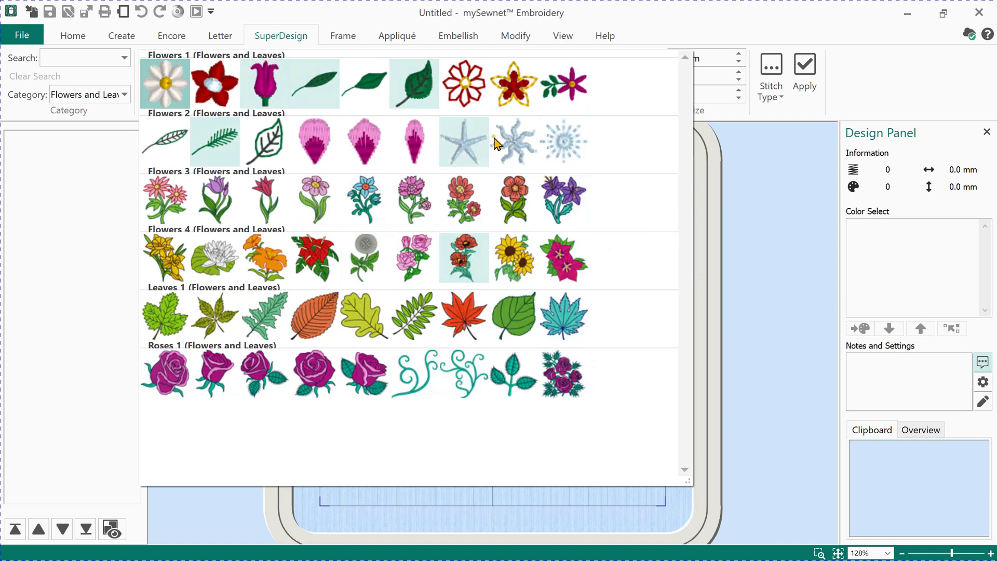
click(522, 91)
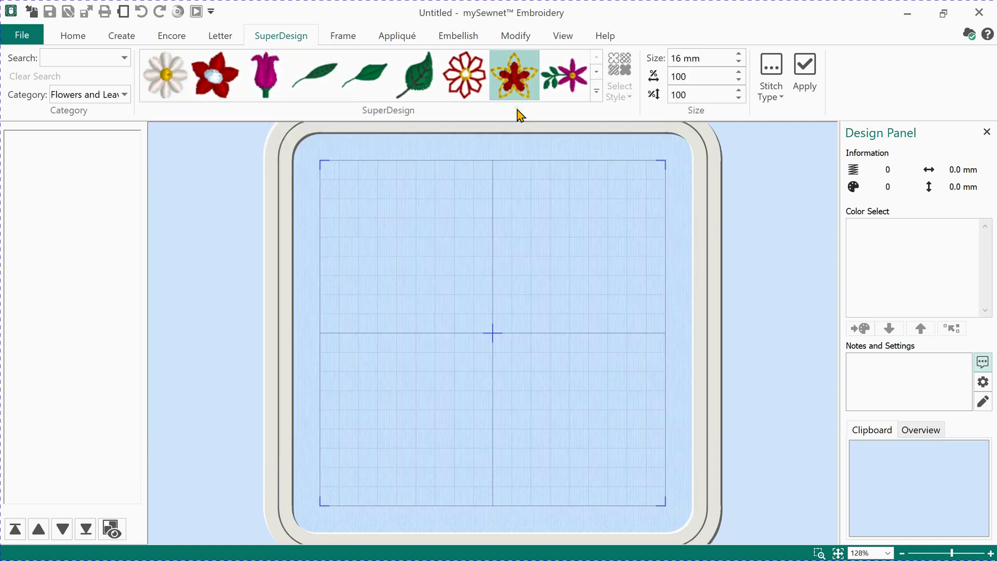
Set the flower's size to 20 mm and place it in the hoop
click(682, 60)
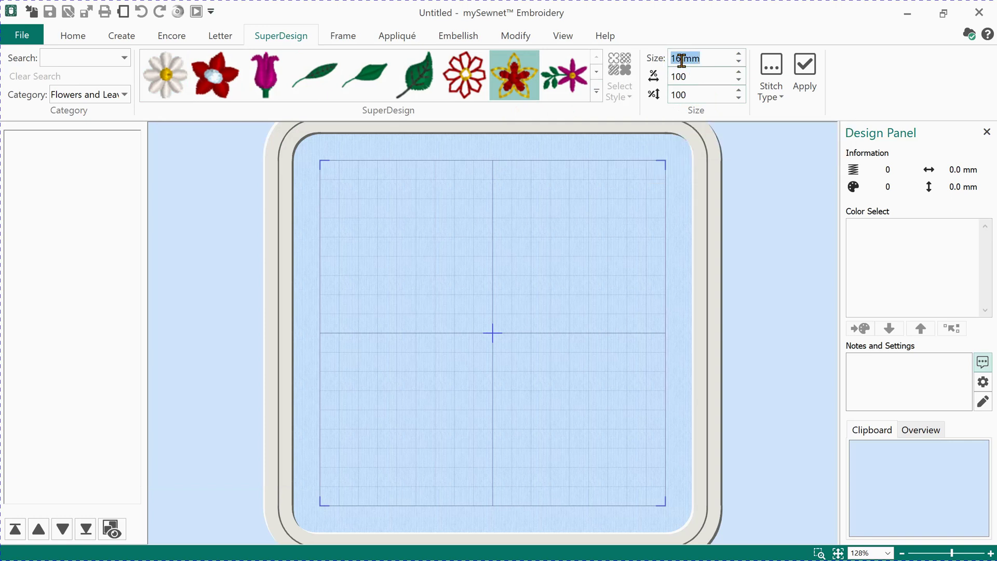
text(20)
key(Tab)
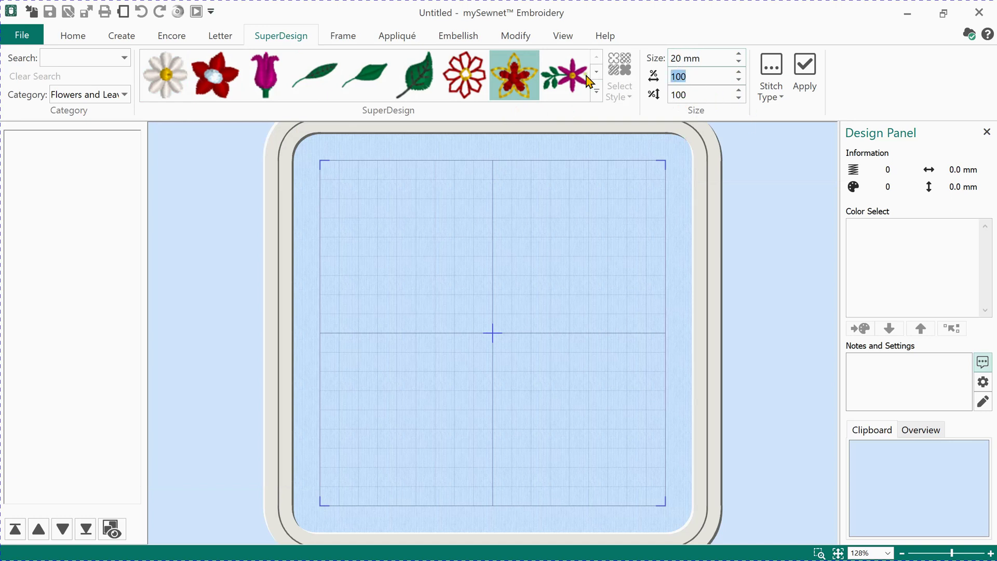
click(806, 70)
click(806, 72)
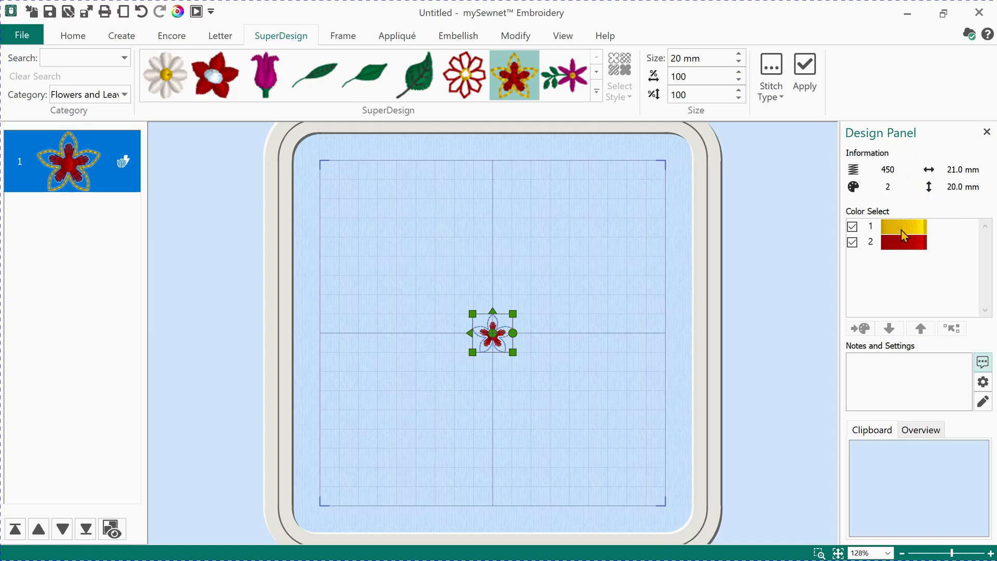
Check the thread details of the flower's first color
mouse_move(904, 236)
click(901, 229)
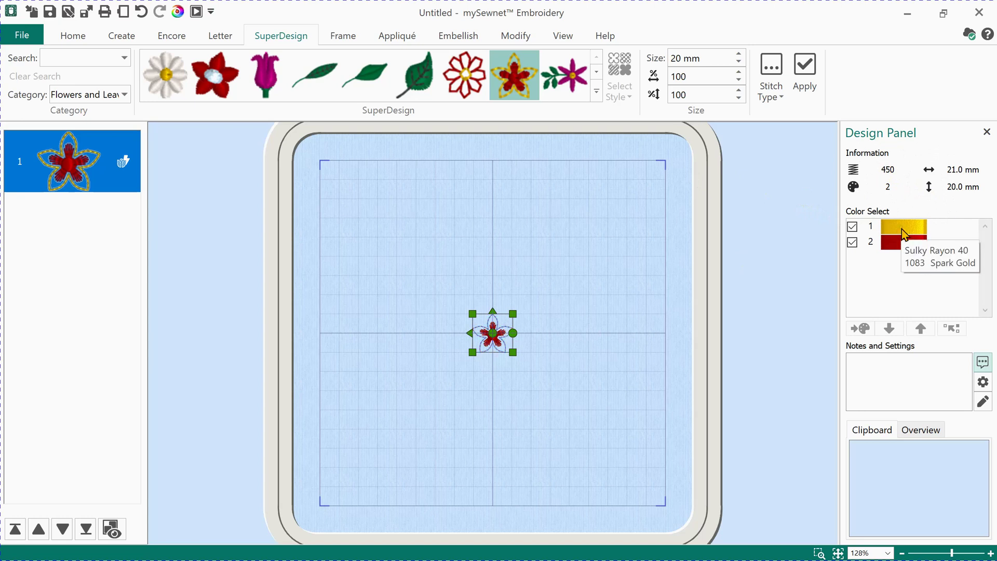
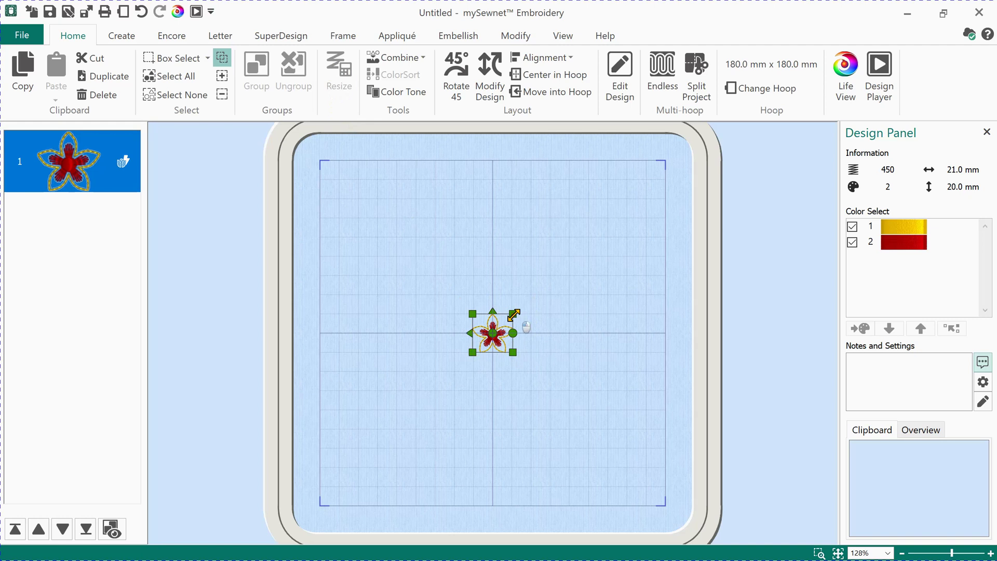
Try stretching the flower to about 59 x 38 mm and enlarging it to about 85 x 81 mm, undoing each resize
drag(514, 314, 587, 280)
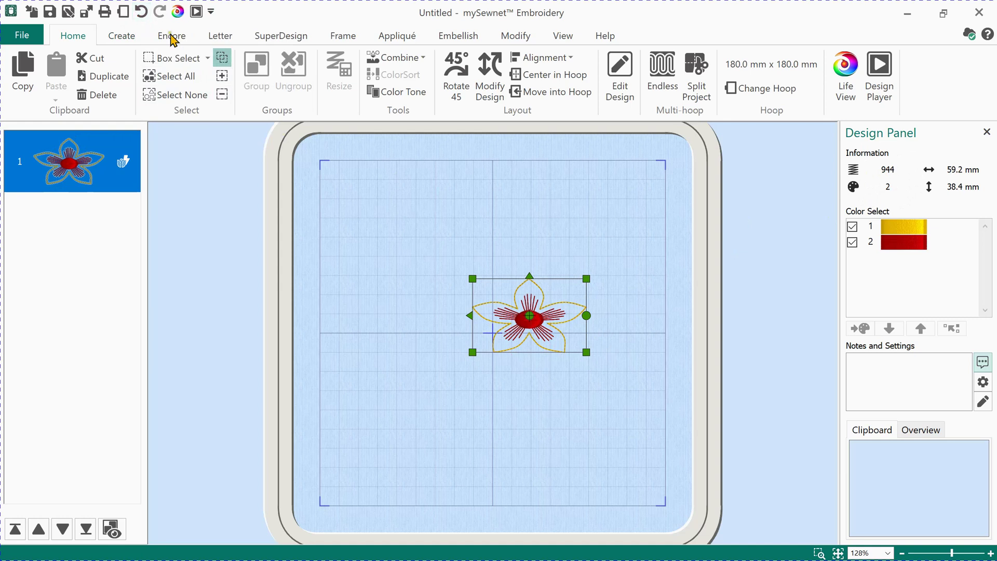
click(141, 12)
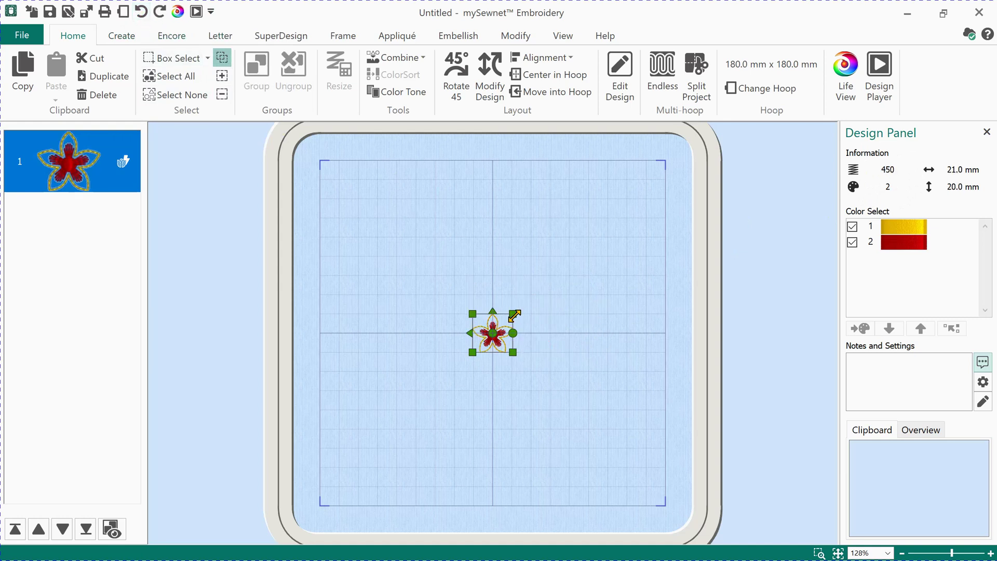
drag(514, 314, 637, 301)
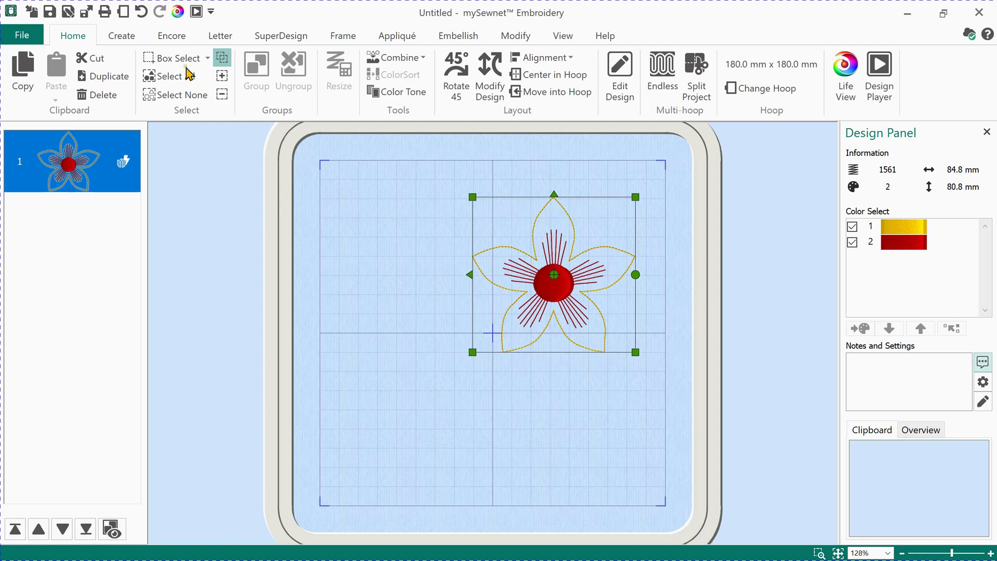
click(140, 12)
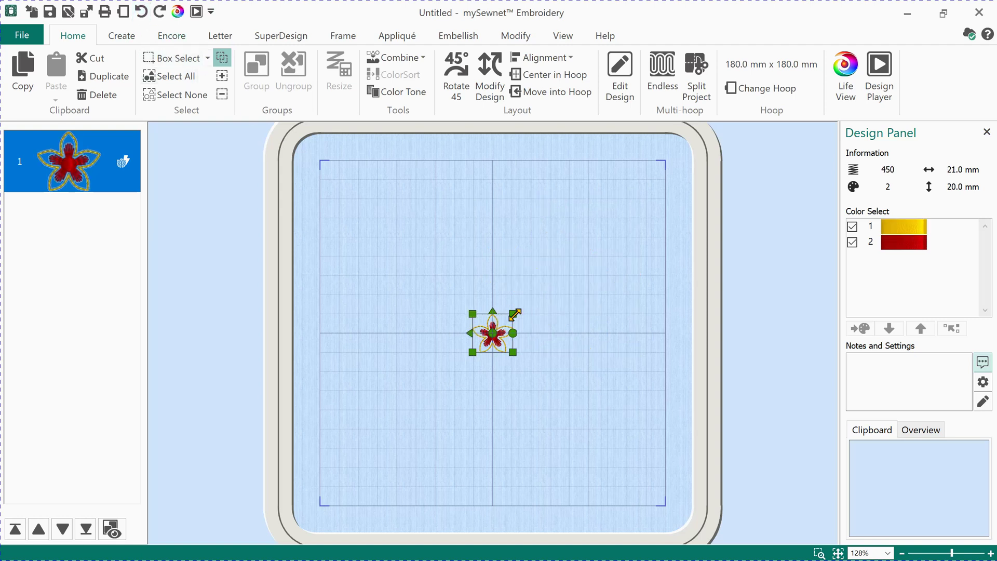
Enlarge the flower to about 36 x 35 mm, move it toward the hoop's upper edge, and undo both changes
drag(515, 314, 544, 301)
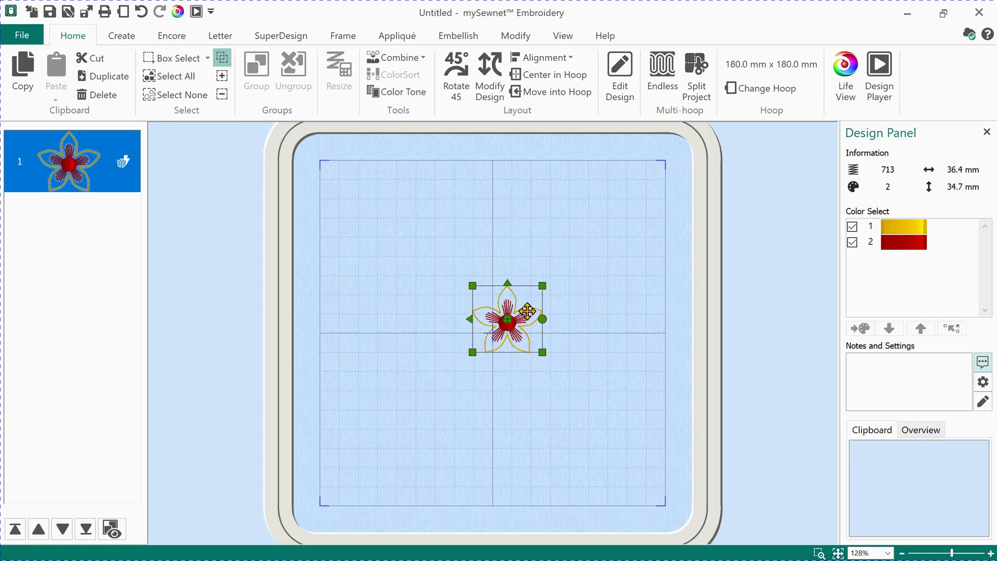
drag(525, 322, 515, 230)
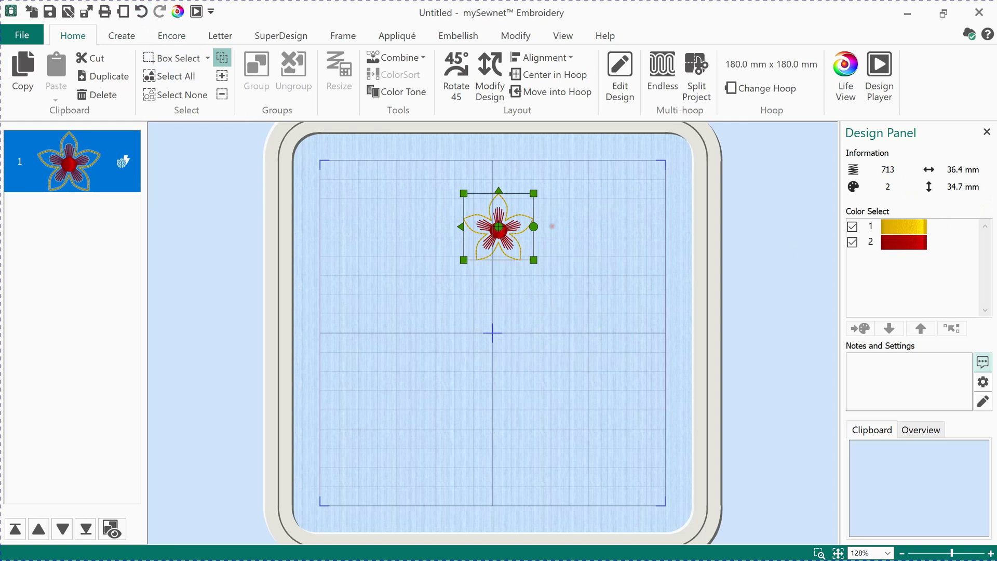
mouse_move(962, 178)
key(ctrl+z)
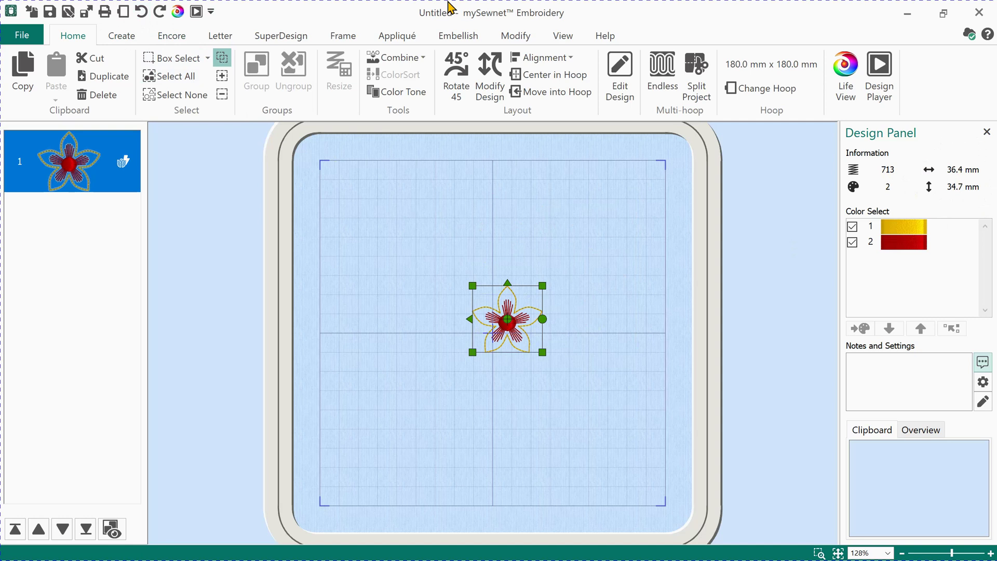
click(125, 11)
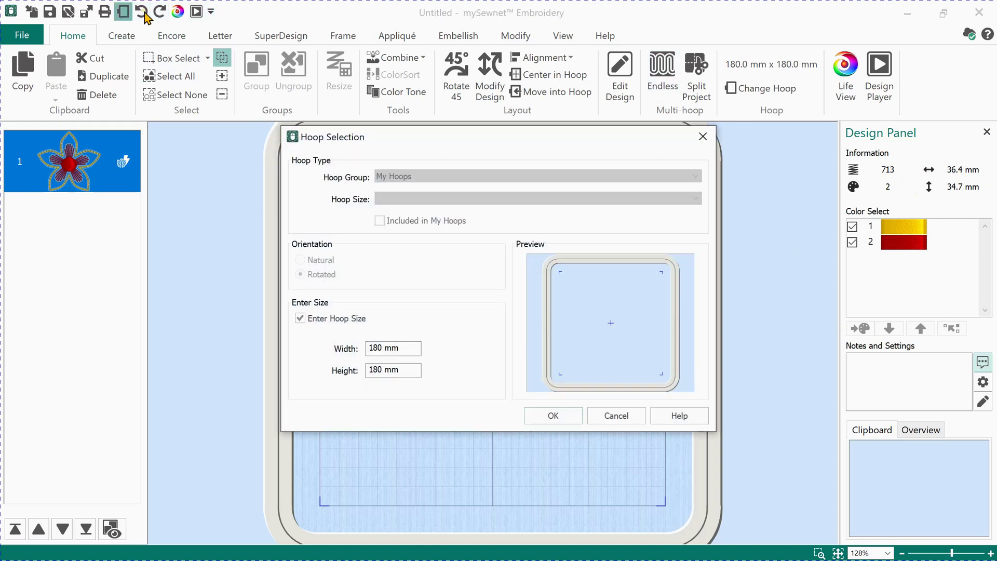
click(605, 412)
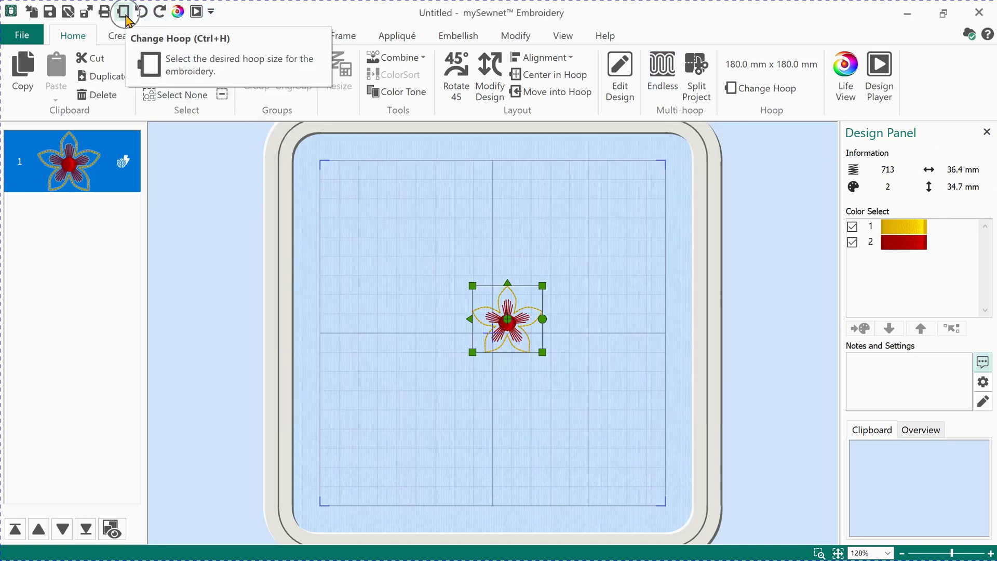
click(143, 15)
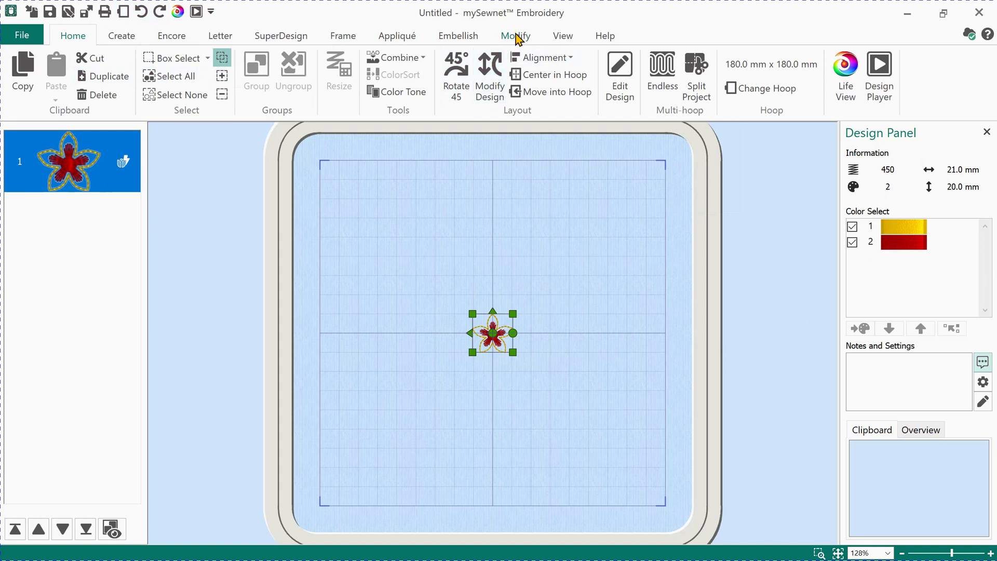
Enlarge the flower proportionally to 25.2 x 24.0 mm with Modify Design and undo the change
click(483, 80)
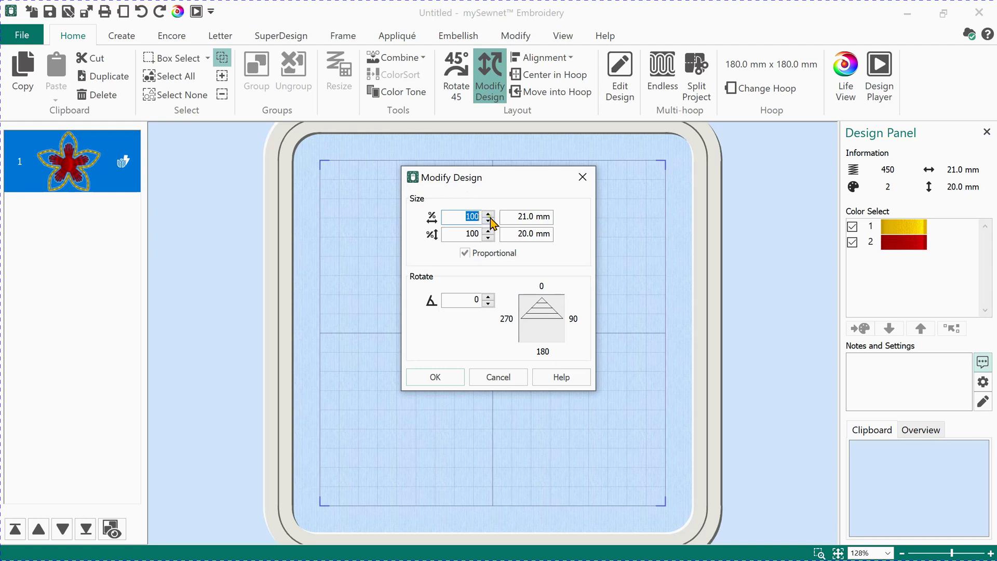
click(489, 213)
click(489, 213)
click(489, 213)
click(489, 213)
click(488, 213)
click(488, 214)
click(436, 378)
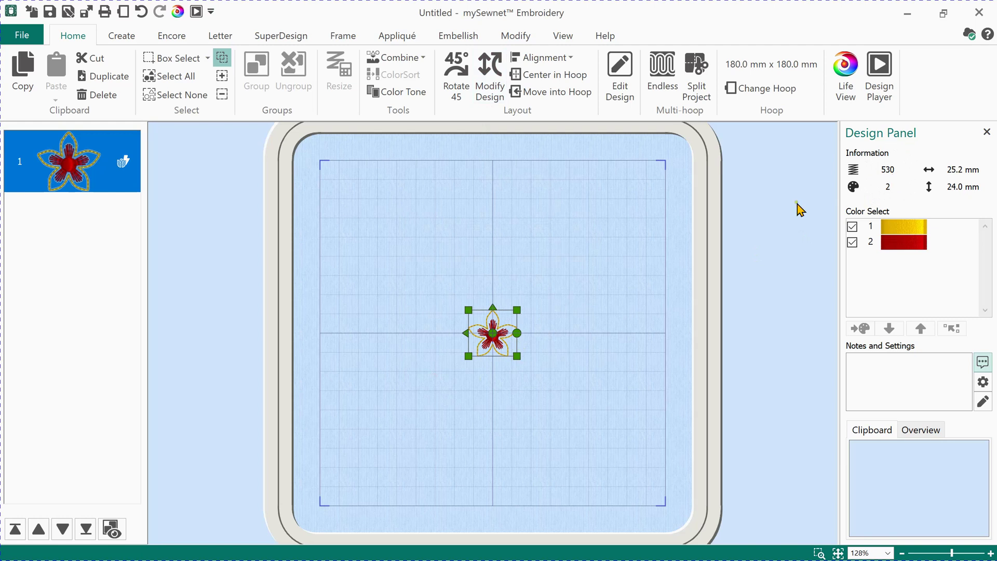
click(141, 11)
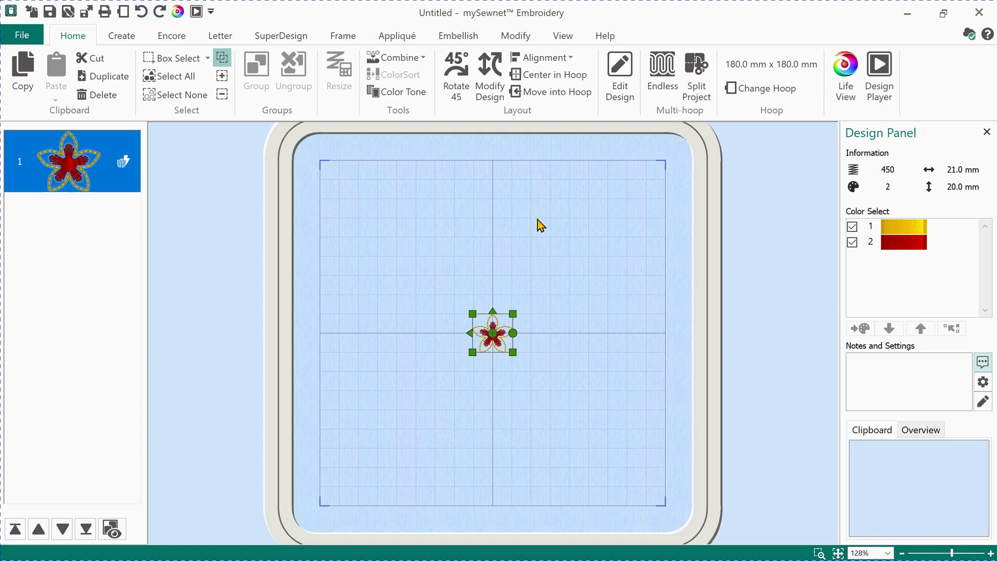
Enlarge the flower proportionally with Modify Design to a width of 30.0 mm and a height of 28.6 mm
click(496, 72)
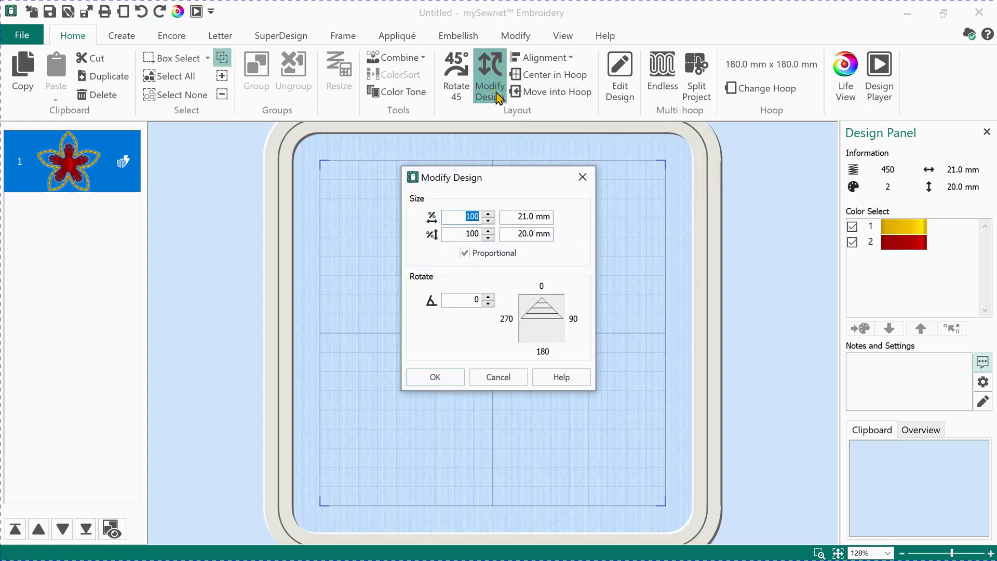
click(489, 214)
click(540, 217)
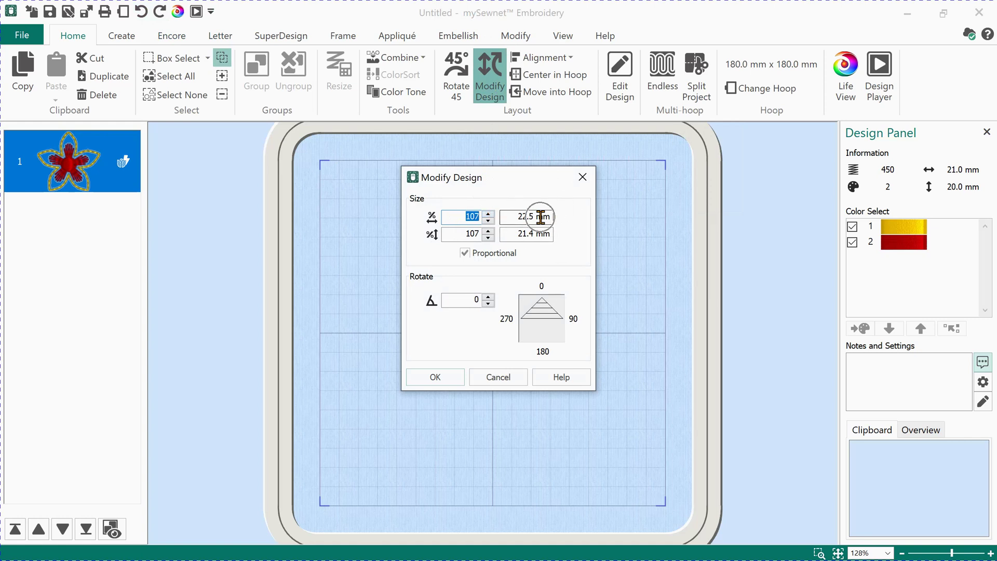
click(489, 213)
click(489, 213)
click(489, 213)
click(539, 217)
double_click(488, 215)
double_click(488, 214)
double_click(488, 214)
double_click(488, 214)
double_click(489, 214)
click(488, 214)
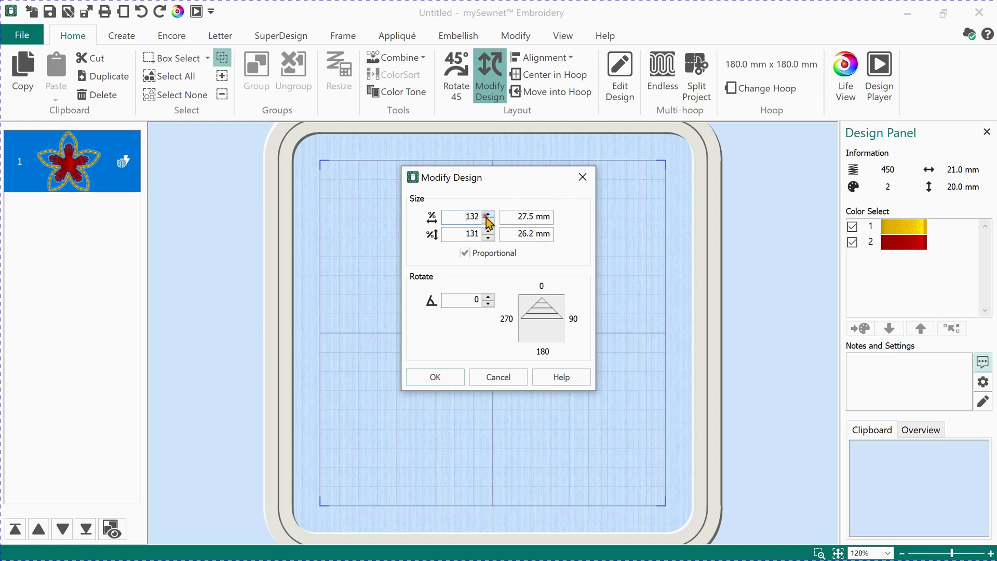
double_click(488, 216)
click(435, 377)
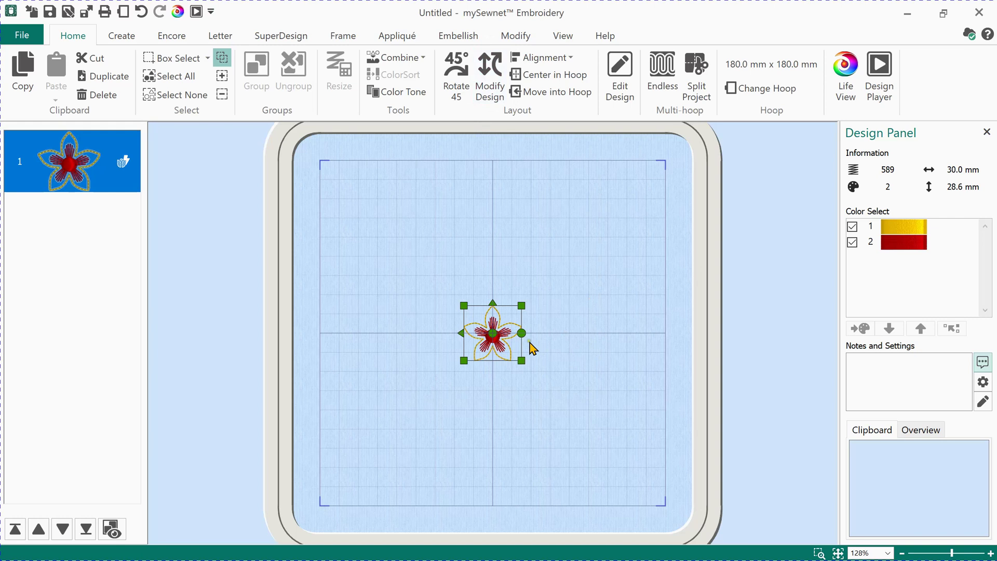
Review the SuperDesign choice and size setting of the red and gold flower
click(279, 40)
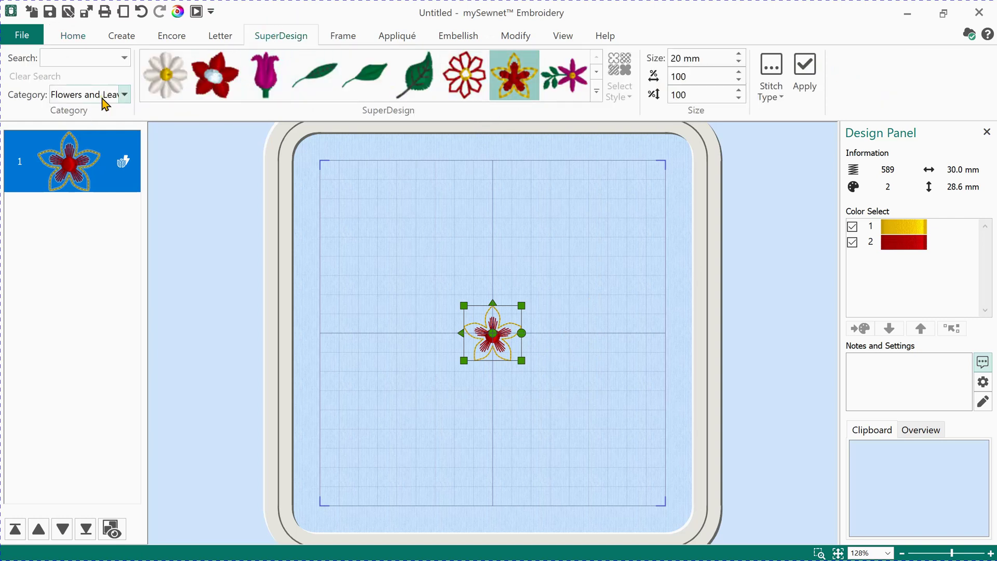
click(513, 83)
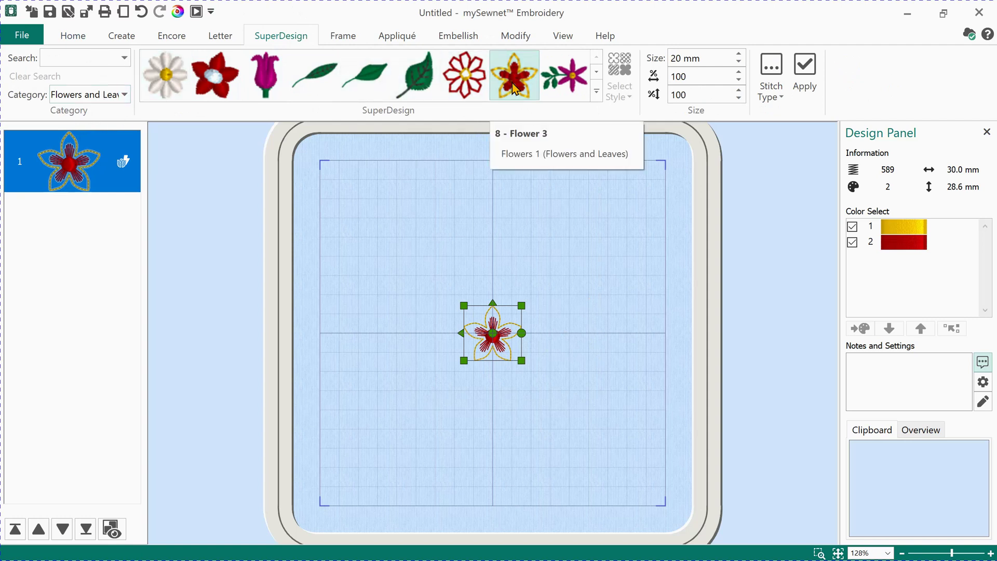
click(680, 55)
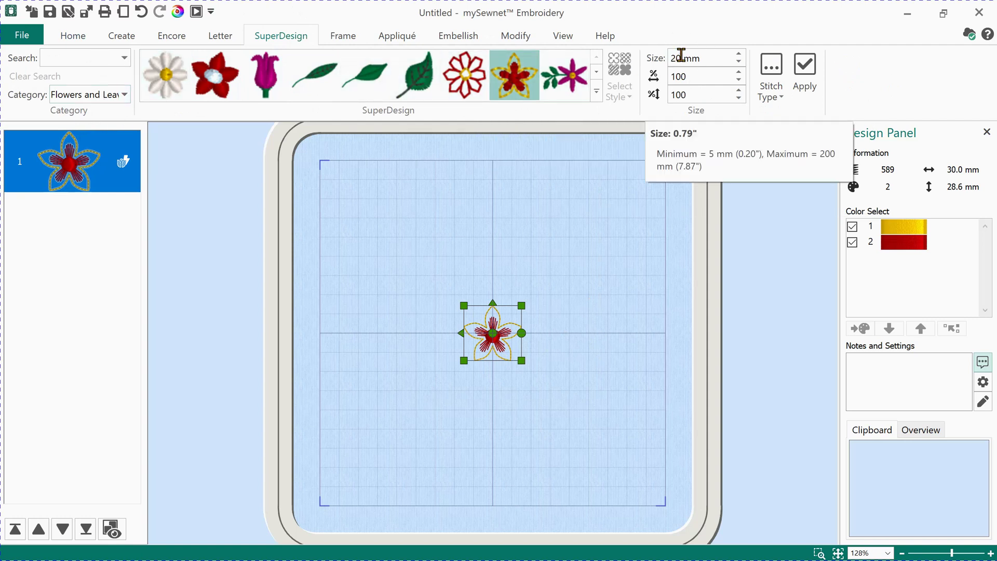
click(806, 70)
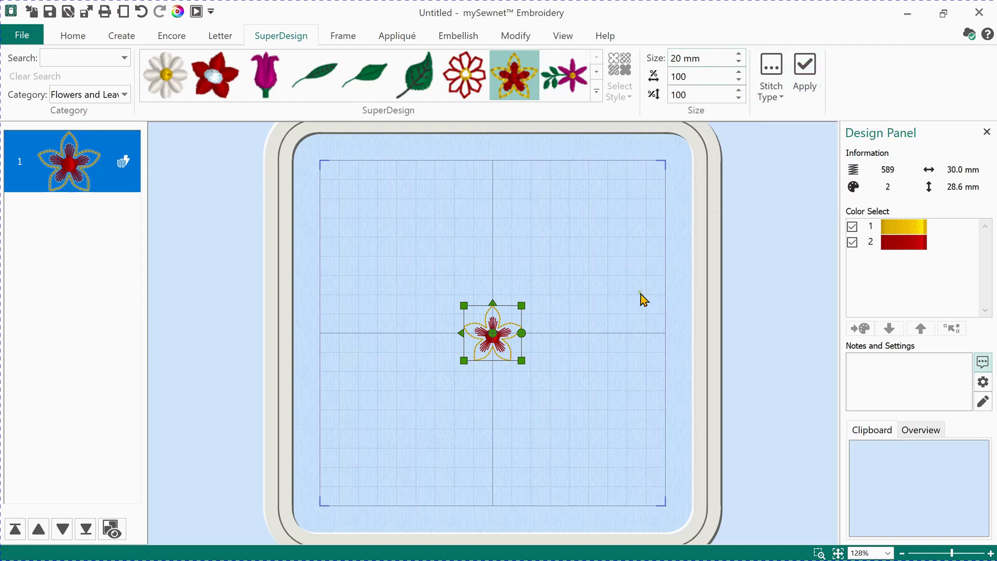
click(489, 345)
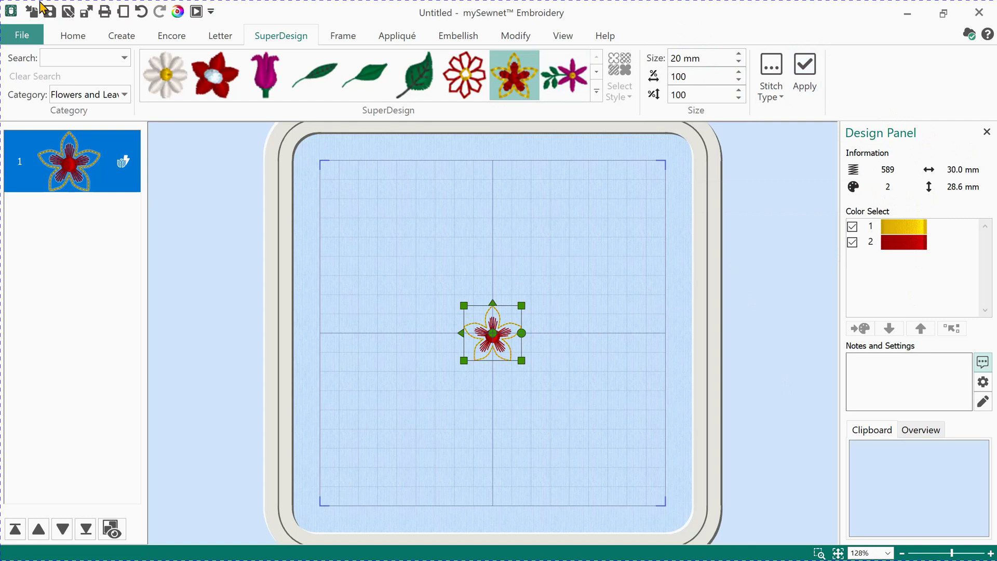
click(73, 36)
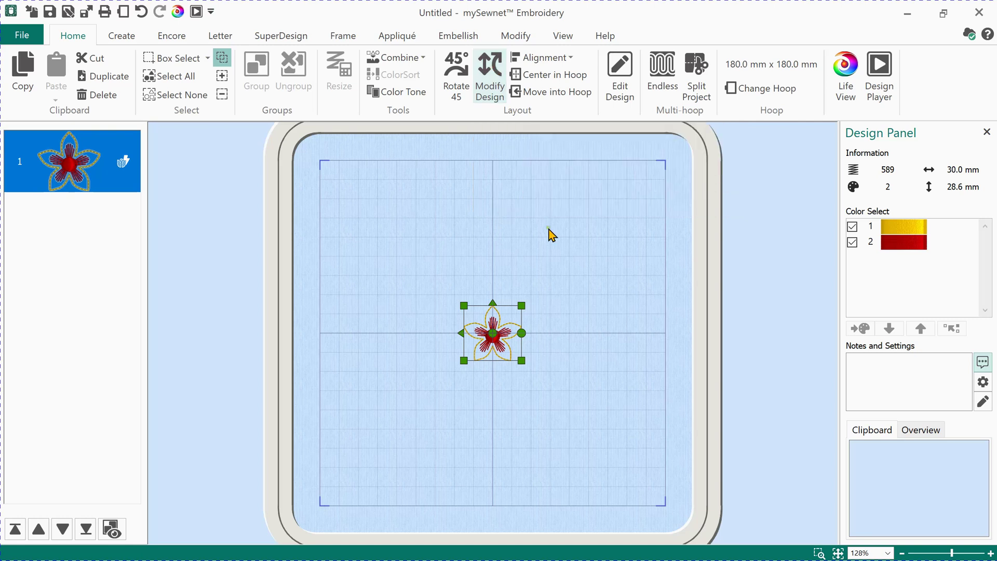
Deselect the flower and inspect it twice in a zoomed-in area, returning to the whole-hoop view each time
click(563, 231)
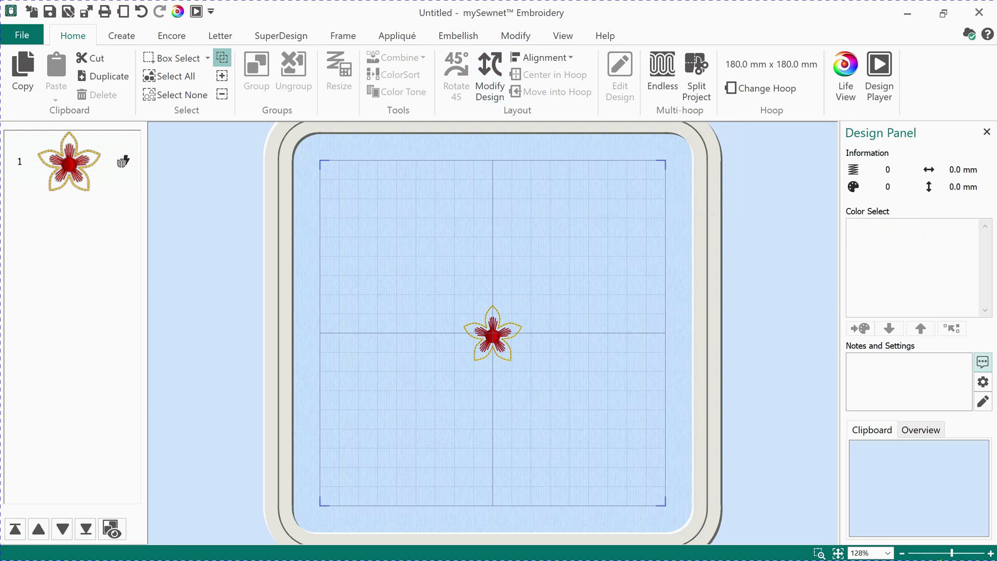
click(820, 555)
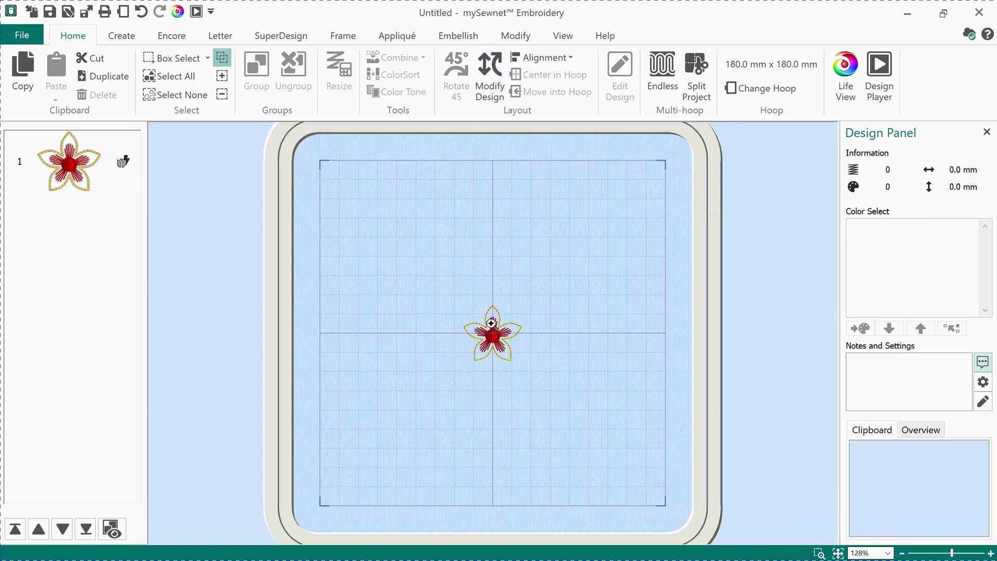
drag(432, 260, 548, 398)
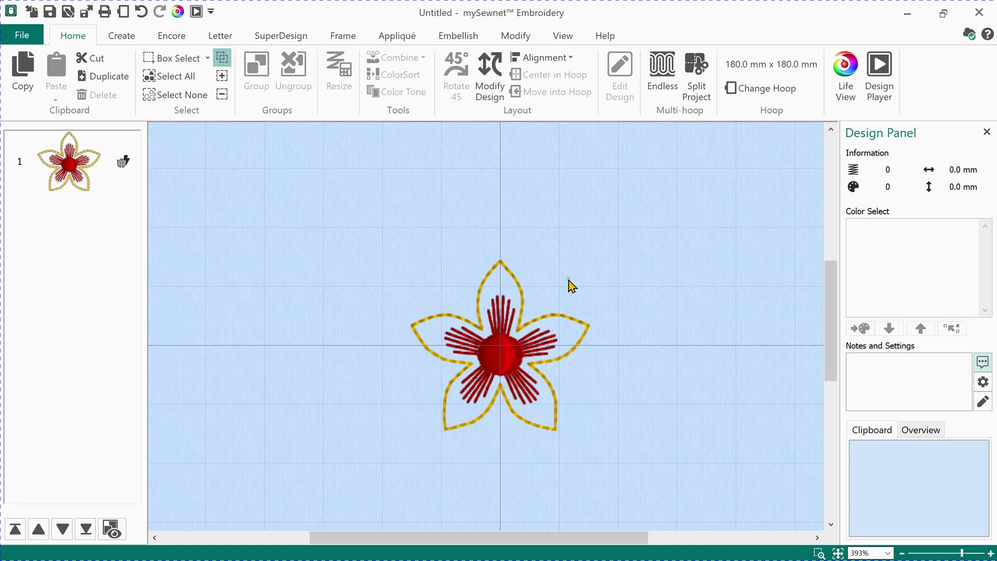
click(838, 554)
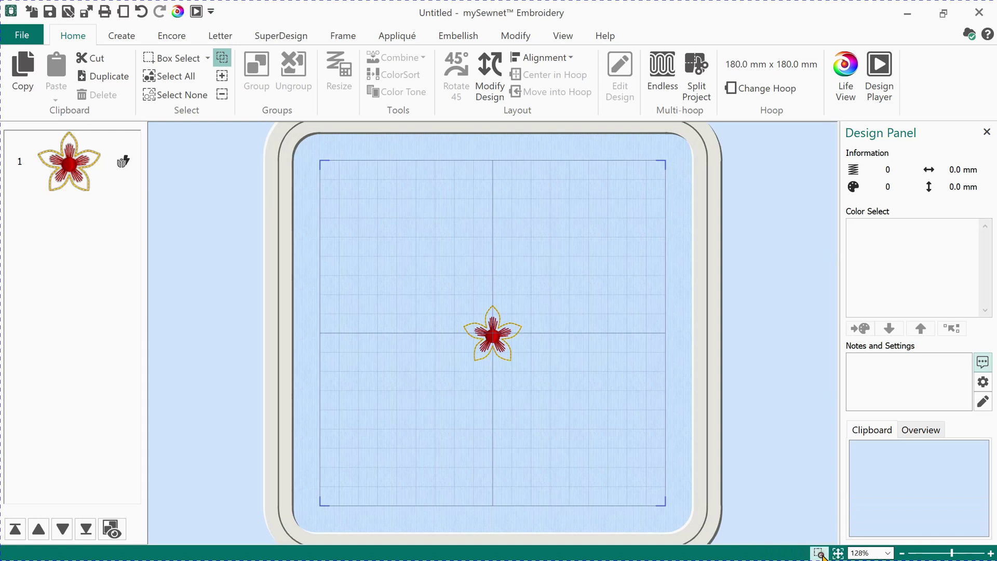
click(820, 553)
drag(428, 271, 561, 393)
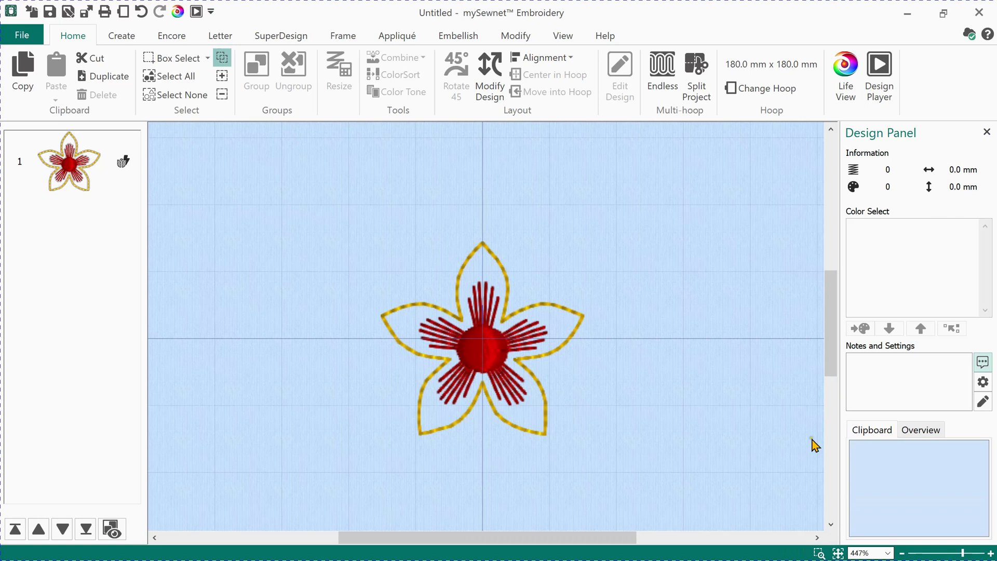
click(838, 554)
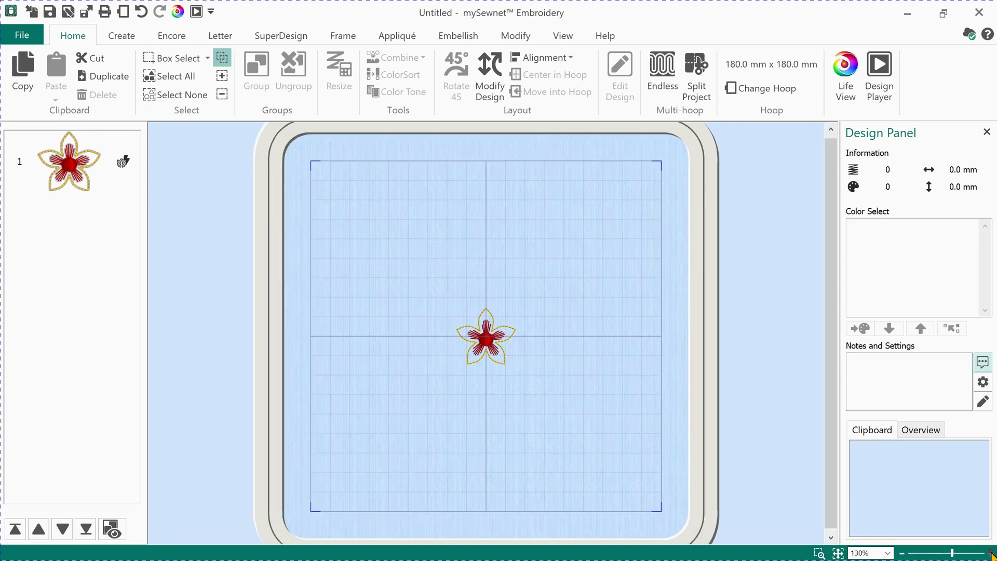
Examine the flower at 150%, 400% and 800% zoom, returning to the whole-hoop view after the 400% and 800% views
click(991, 554)
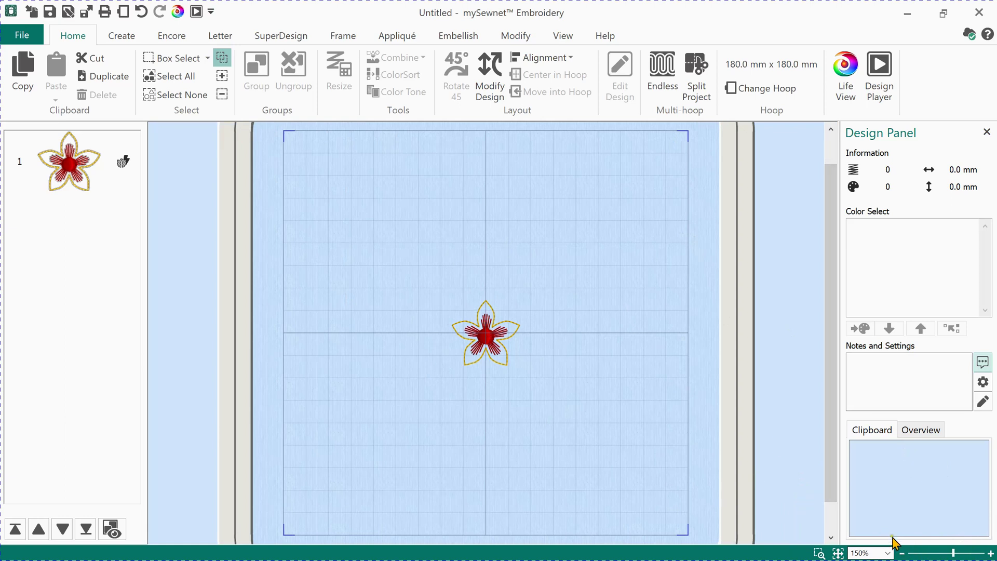
click(888, 553)
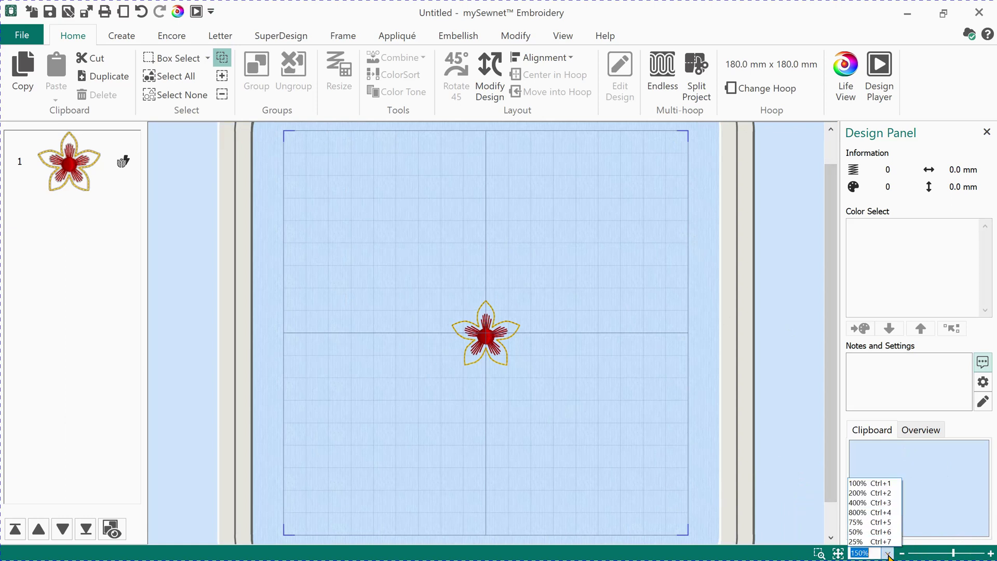
click(882, 503)
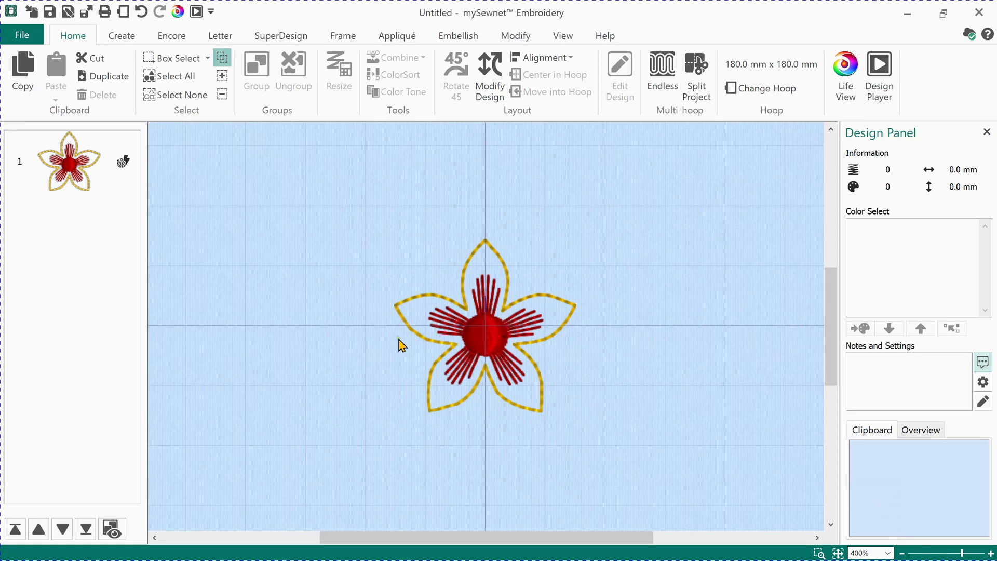
click(837, 553)
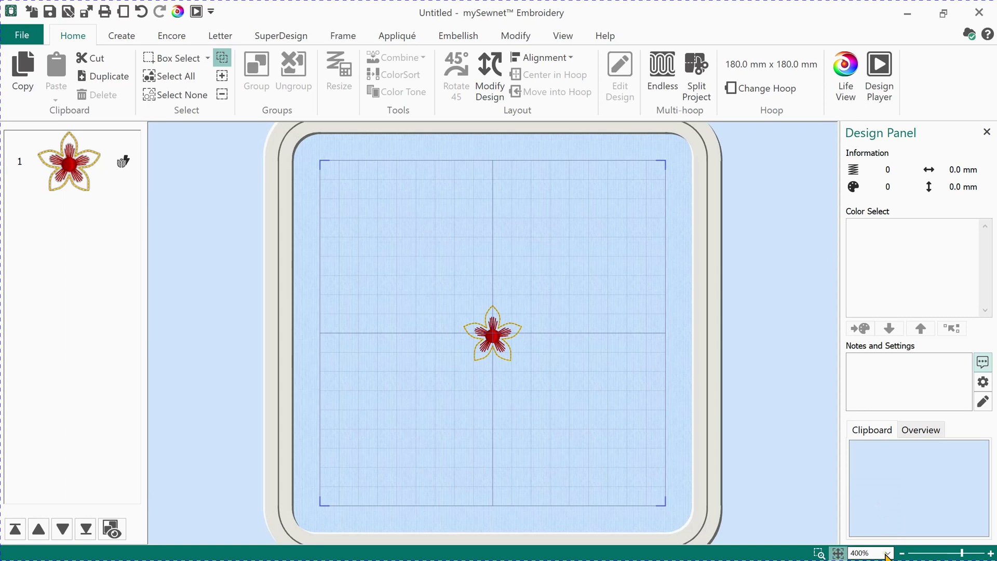
click(887, 554)
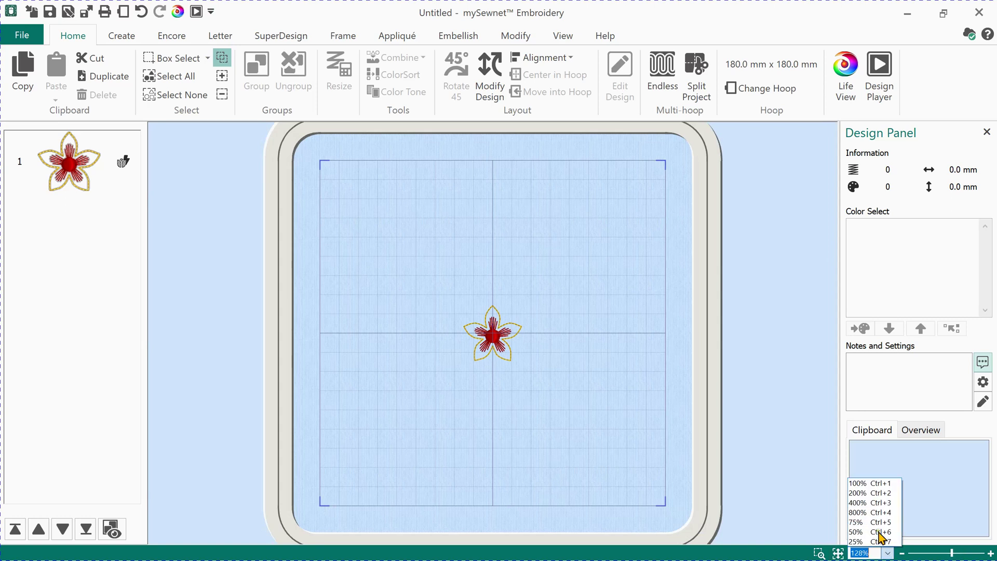
click(876, 518)
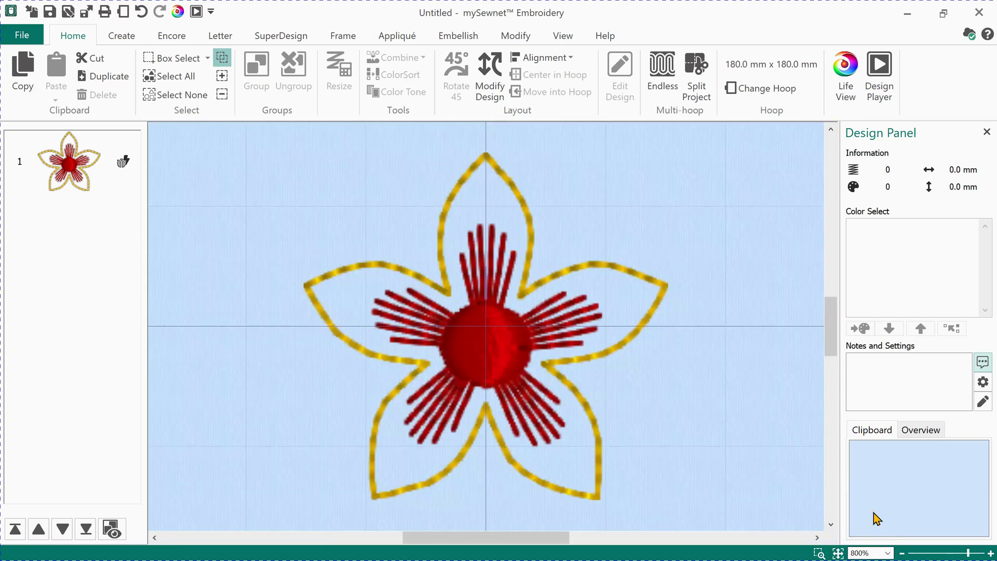
click(839, 554)
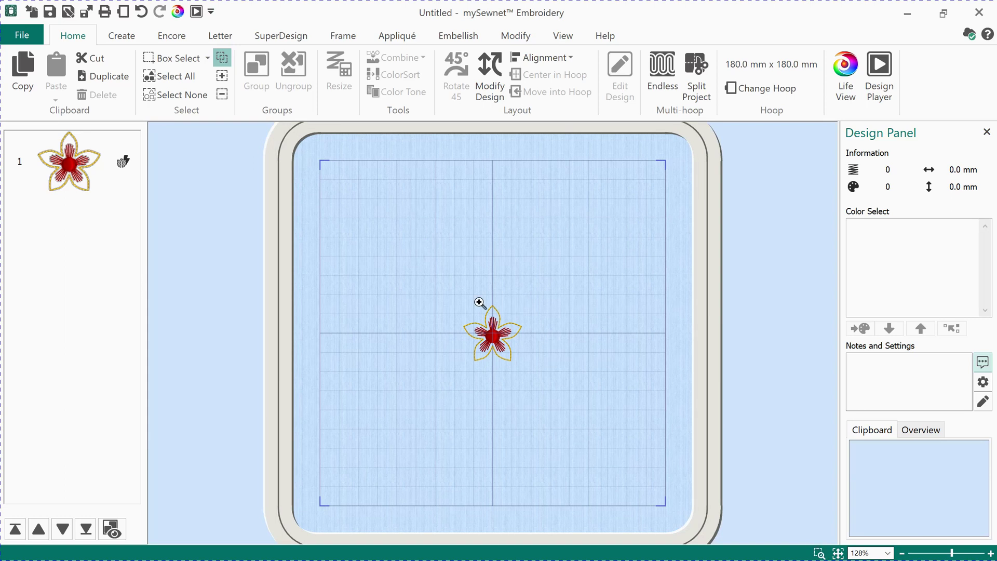
Inspect a zoomed-in area around the flower and an 800% view of the hoop, returning to the whole-hoop view each time
drag(484, 331, 530, 375)
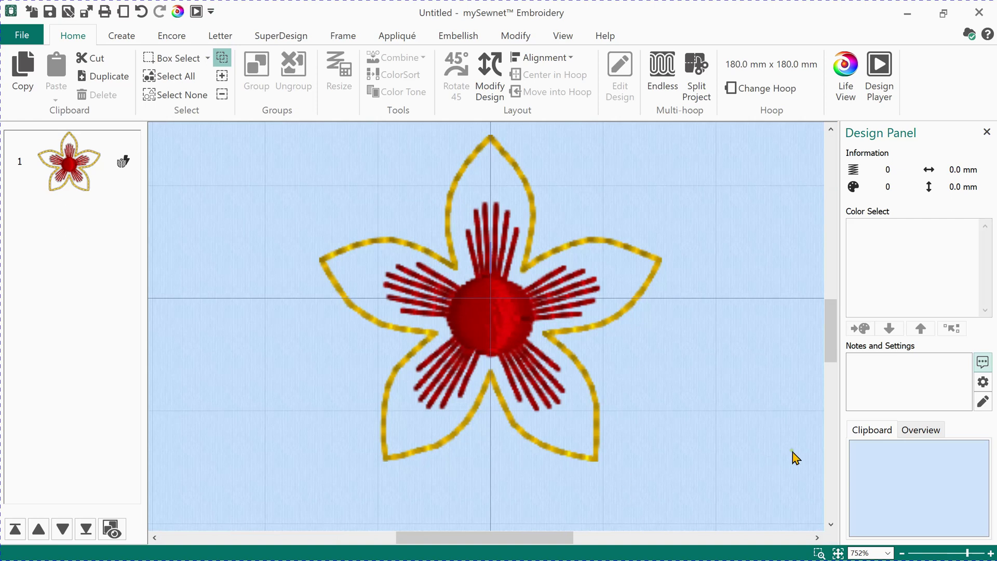
click(837, 552)
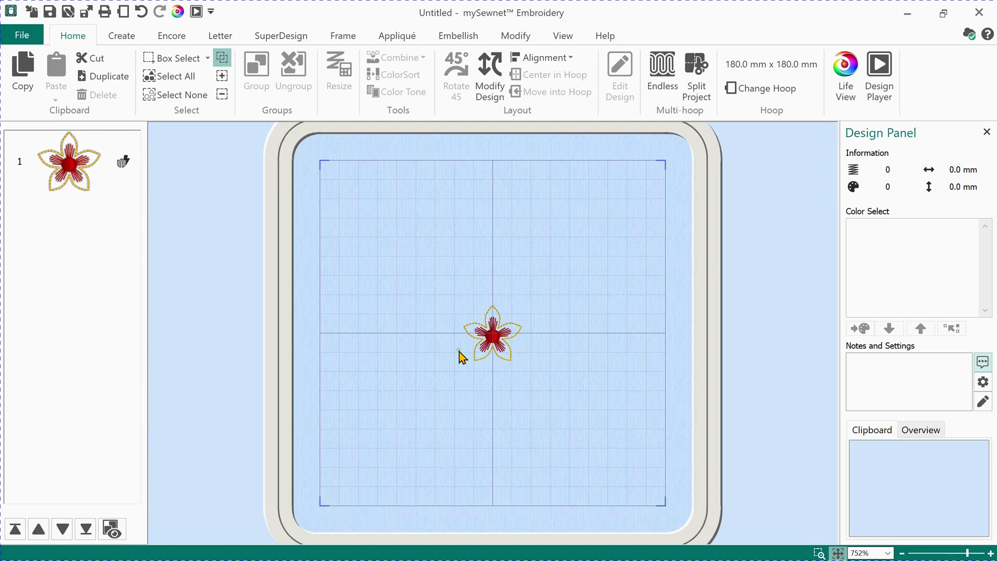
click(887, 553)
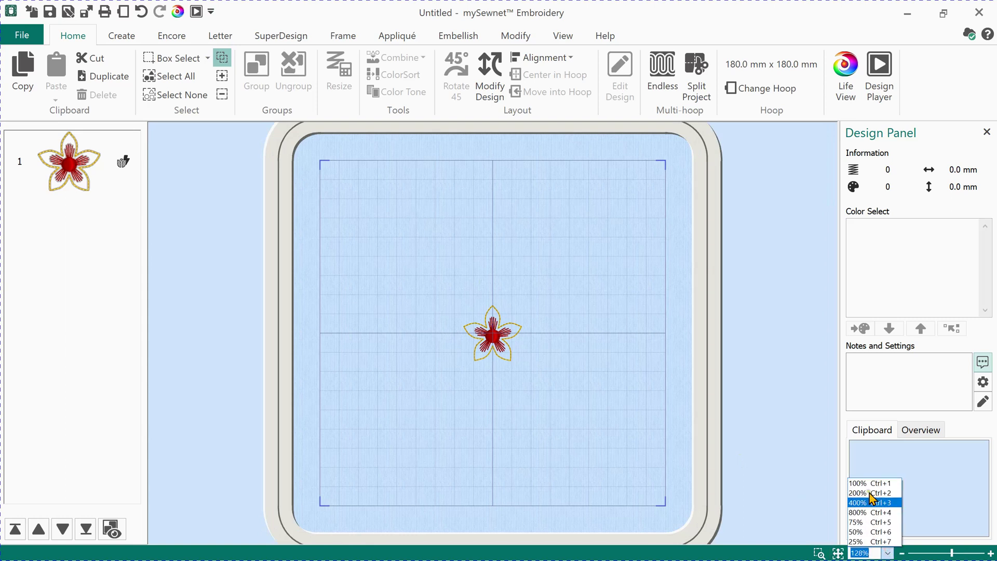
click(874, 512)
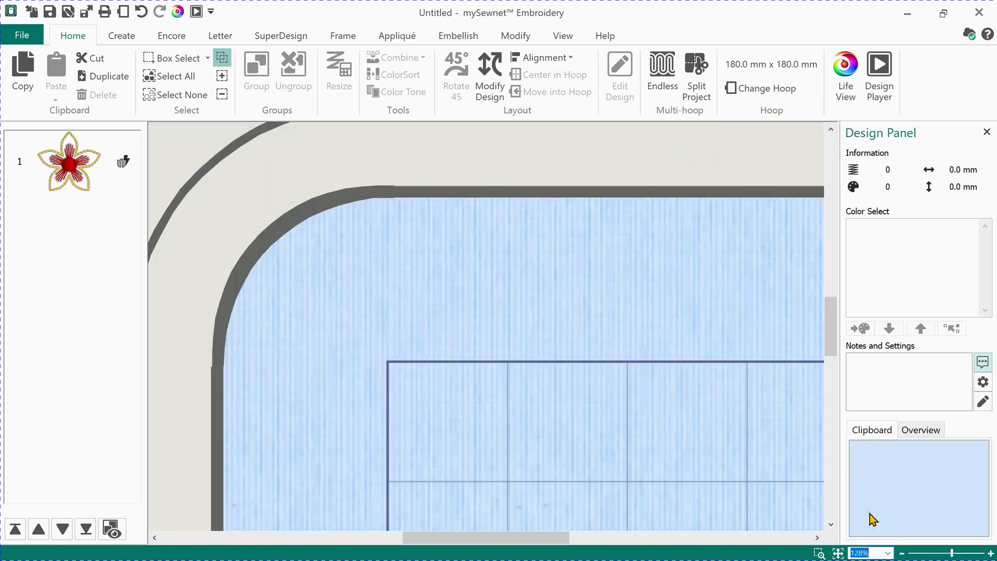
click(838, 553)
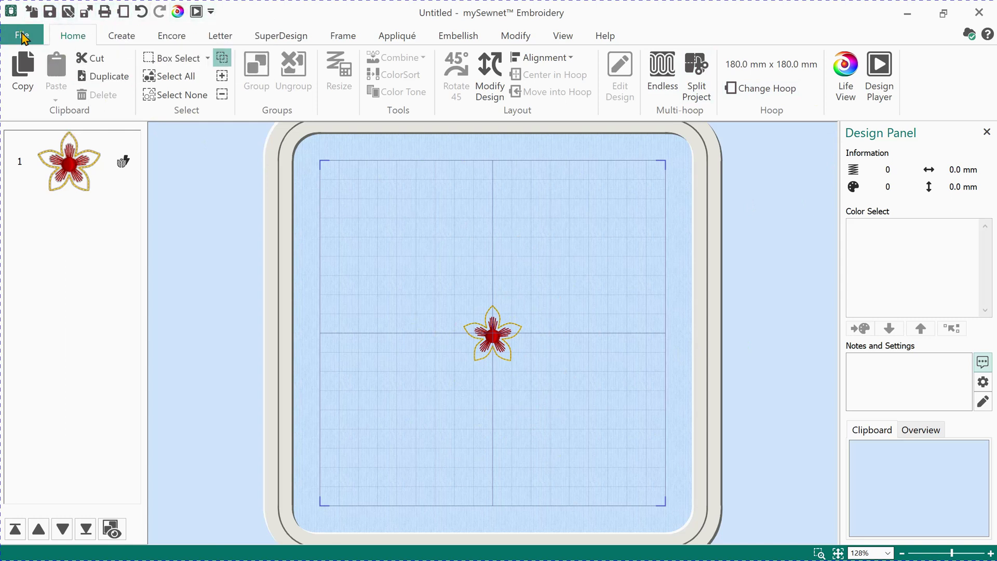
Save the project as Youtube Lesson 1 in Husqvarna Viking / Pfaff (.vp4) format in the mySewnet Training Videos folder
click(23, 38)
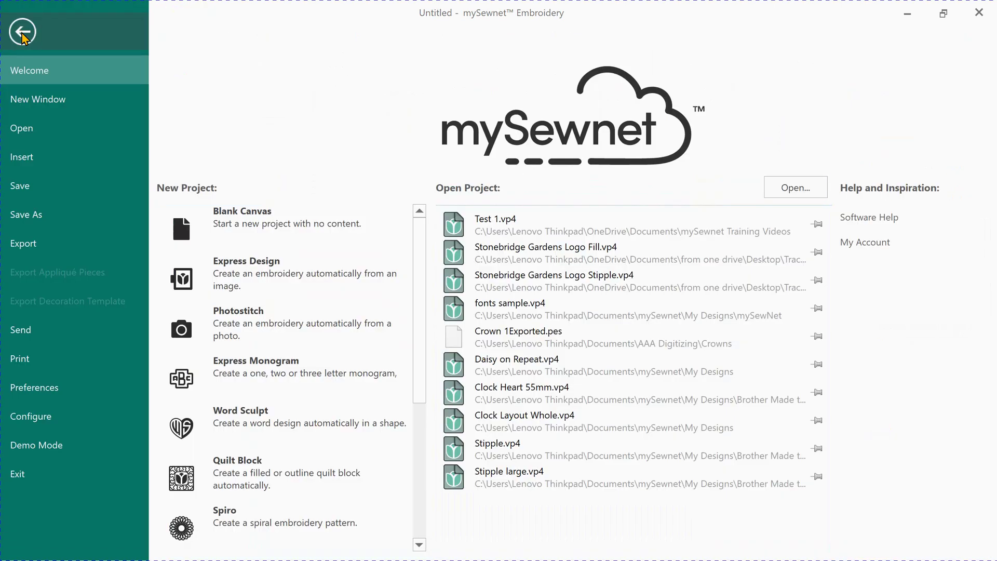
click(27, 215)
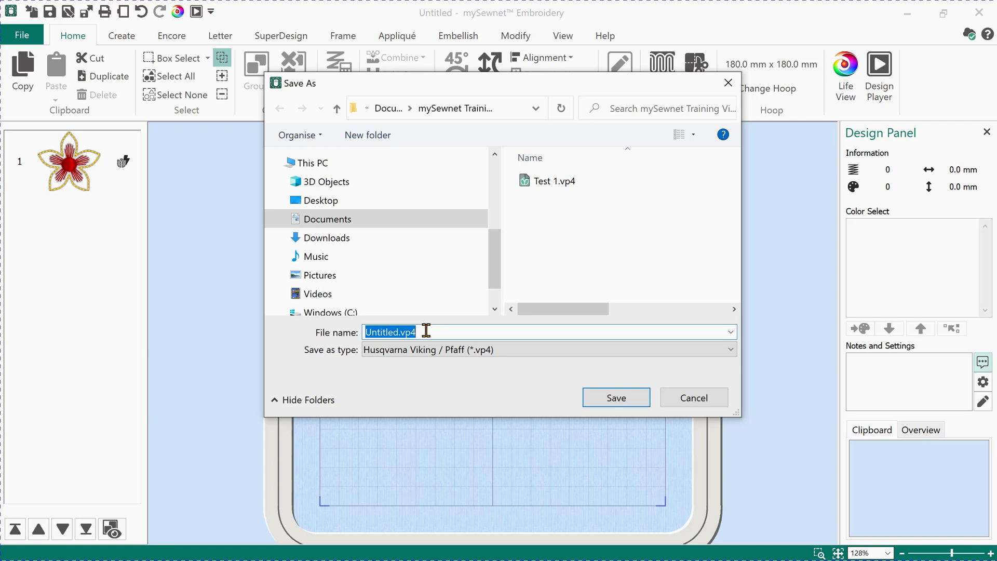
text(Youtube Lesson 1)
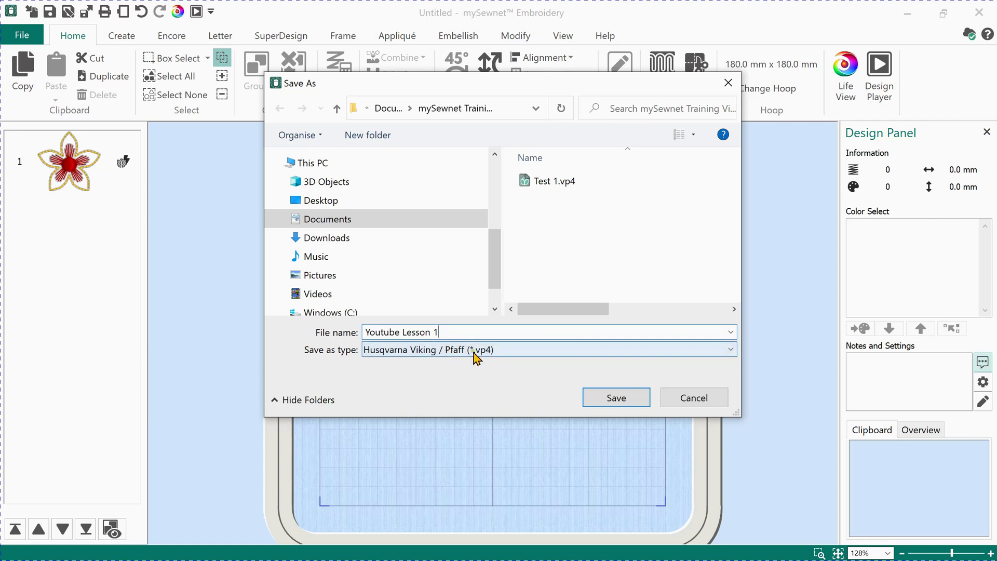
click(516, 353)
click(517, 352)
click(516, 352)
click(516, 353)
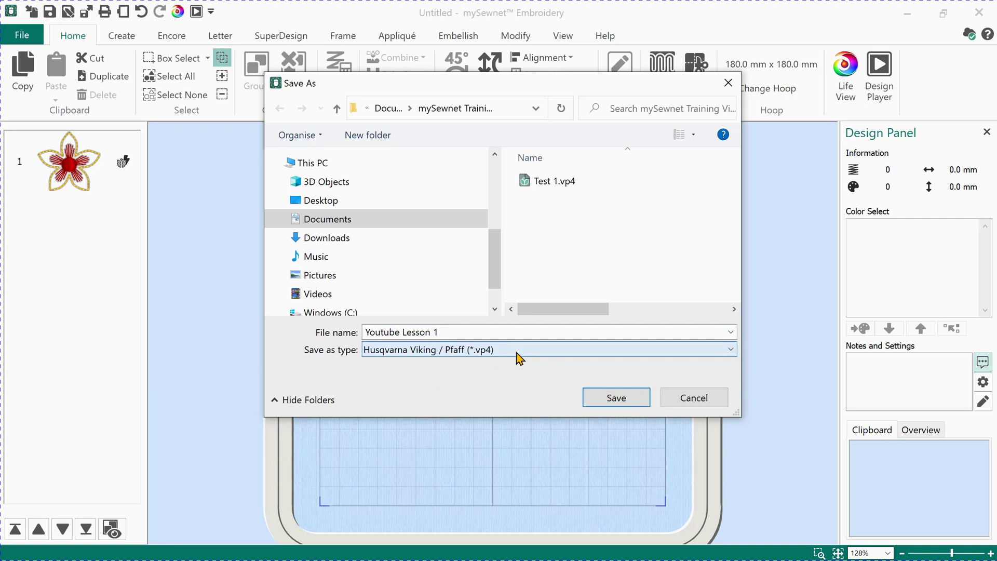
click(610, 395)
click(610, 398)
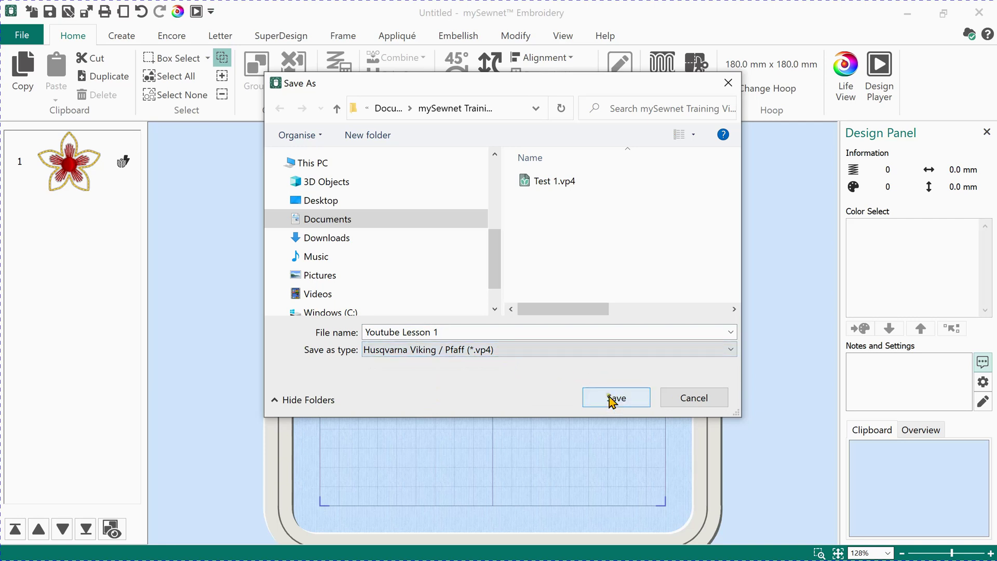
click(613, 398)
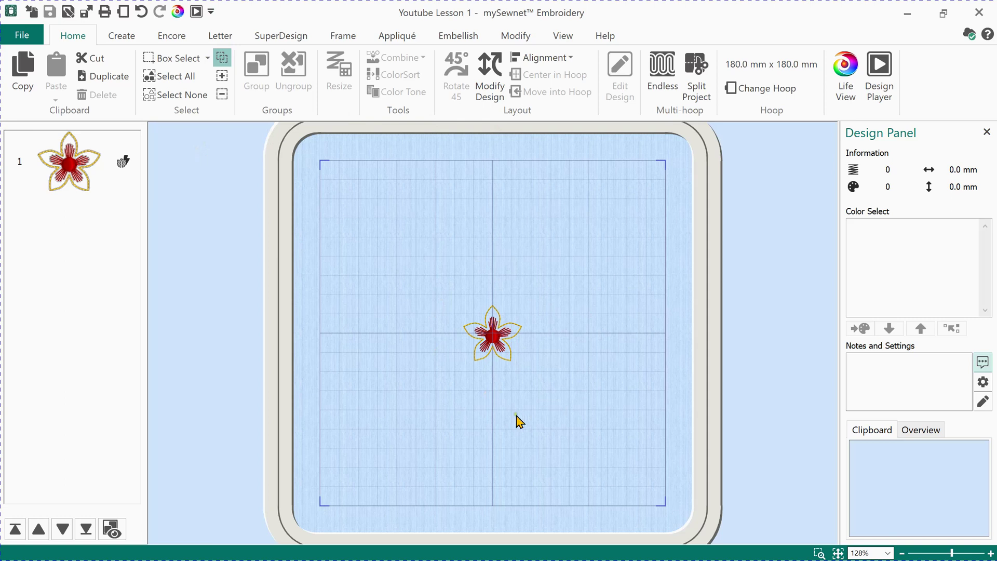
Start an export of the design with Brother / Baby Lock / Bernina (.pes) as the file format
click(22, 37)
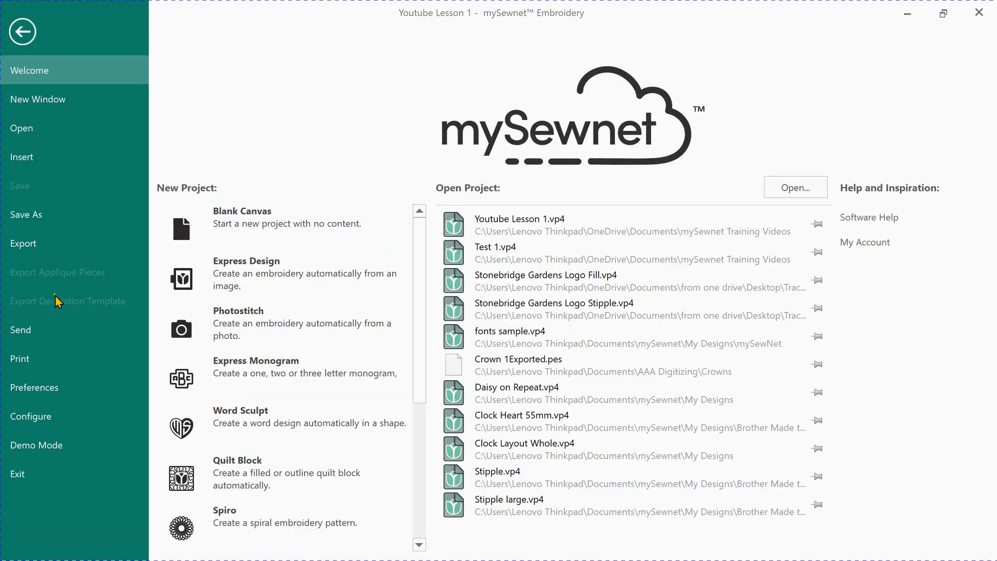
click(26, 247)
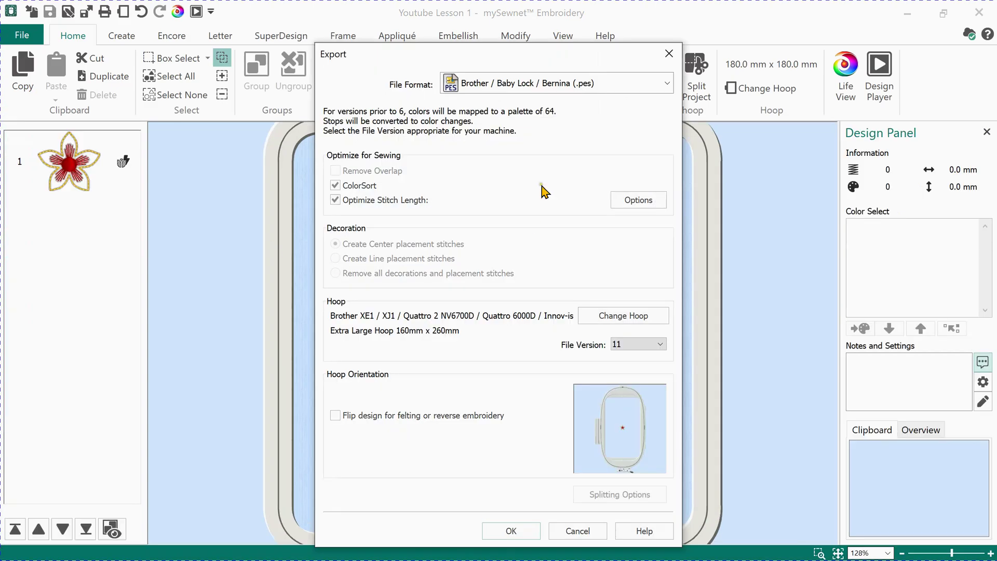
click(666, 84)
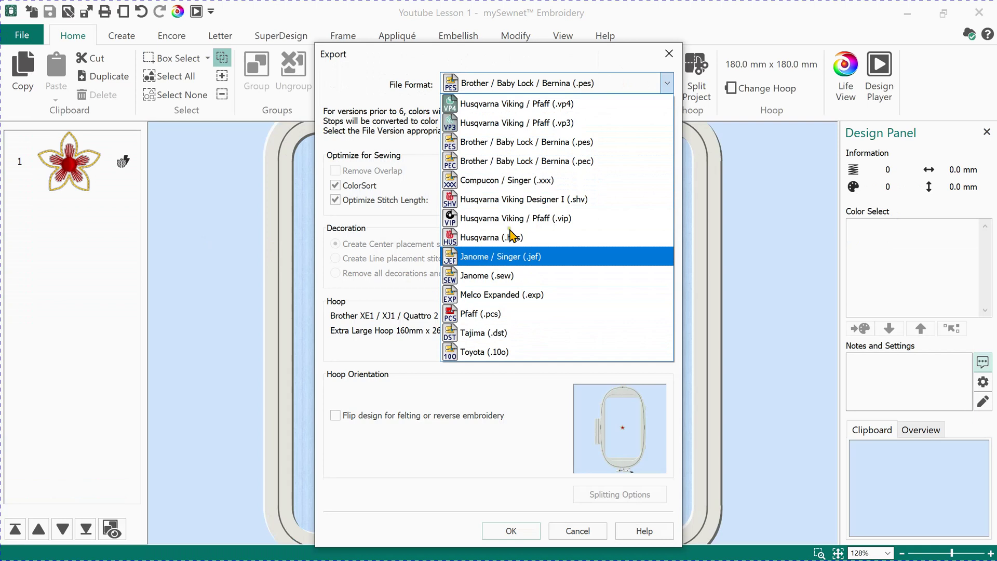
click(511, 143)
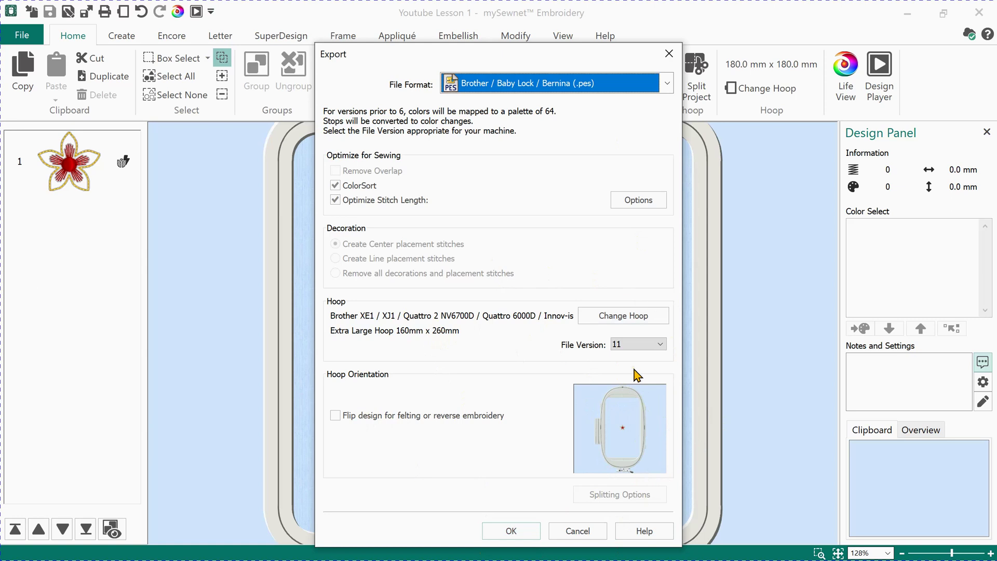
Review the export's Brother hoop selection and custom hoop size option without keeping any change
click(635, 316)
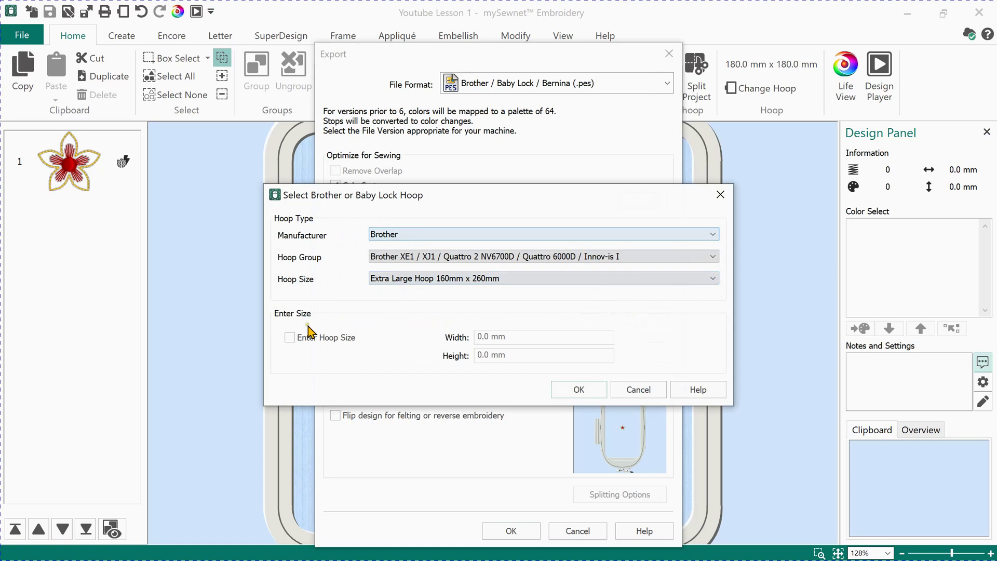
click(289, 338)
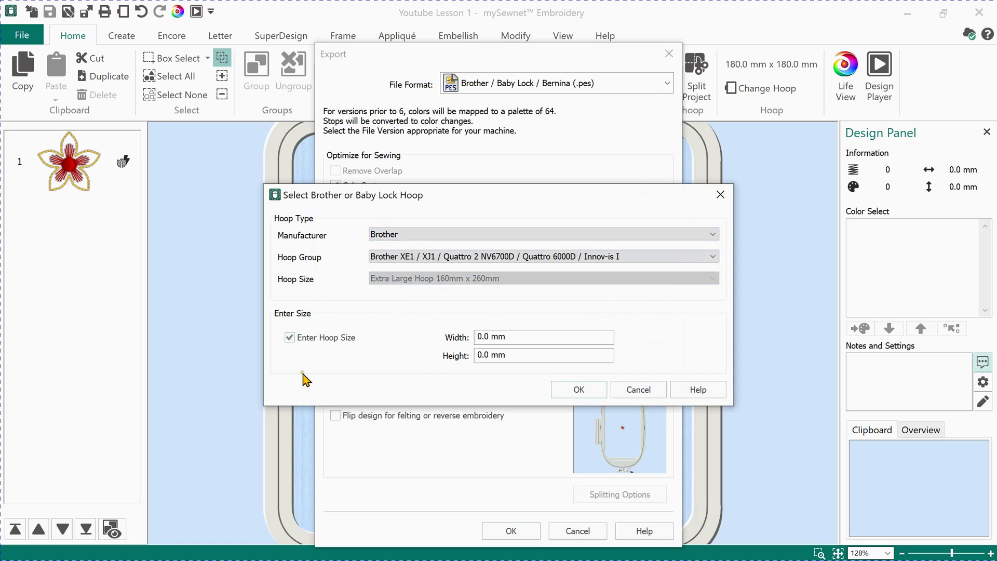
click(289, 338)
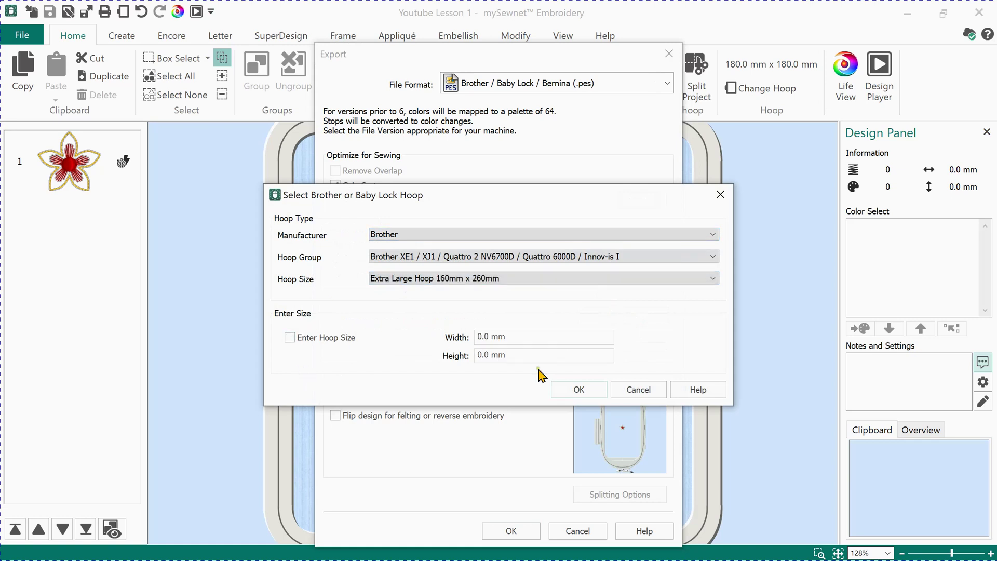
click(642, 390)
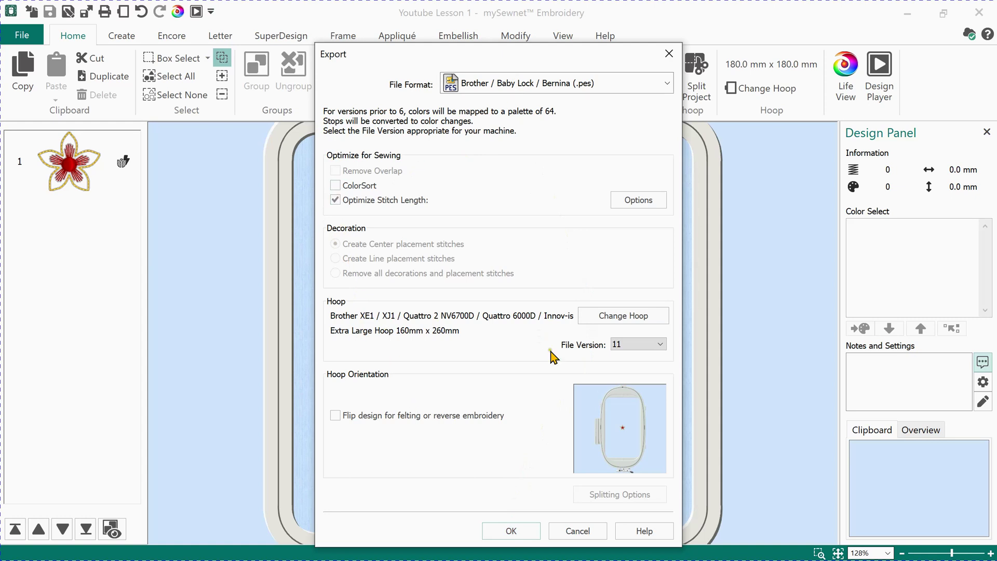
Export the design with ColorSort off as Youtube Lesson 1Exported.pes to the mySewnet Training Videos folder in Documents
click(503, 539)
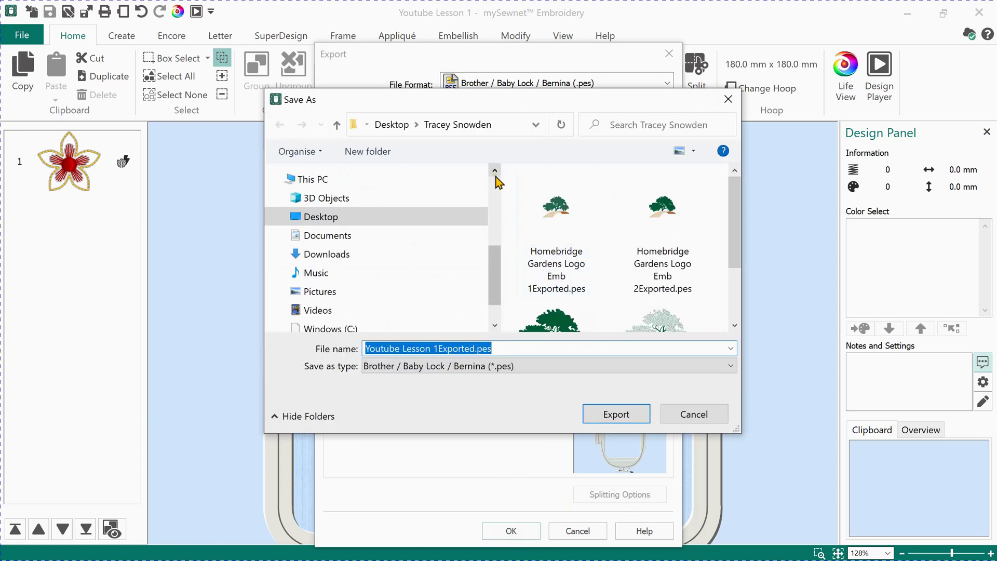
click(332, 238)
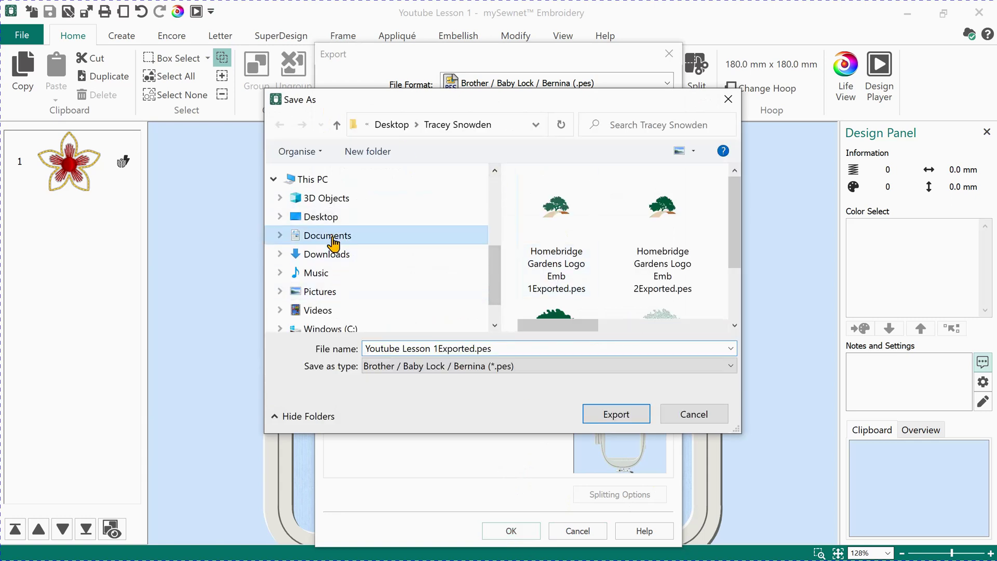
scroll(566, 263, down, 5)
scroll(563, 264, down, 12)
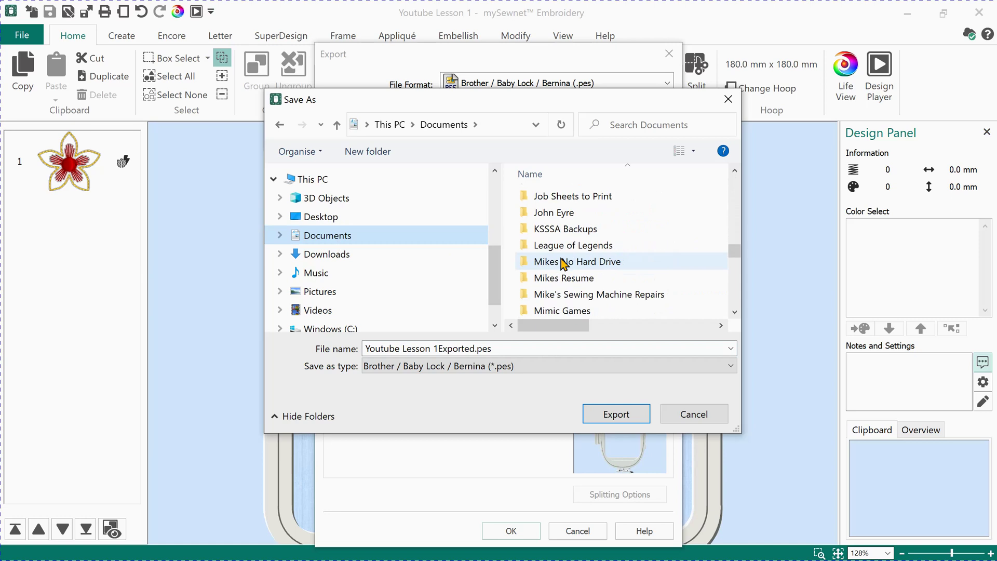
scroll(563, 264, down, 2)
click(578, 281)
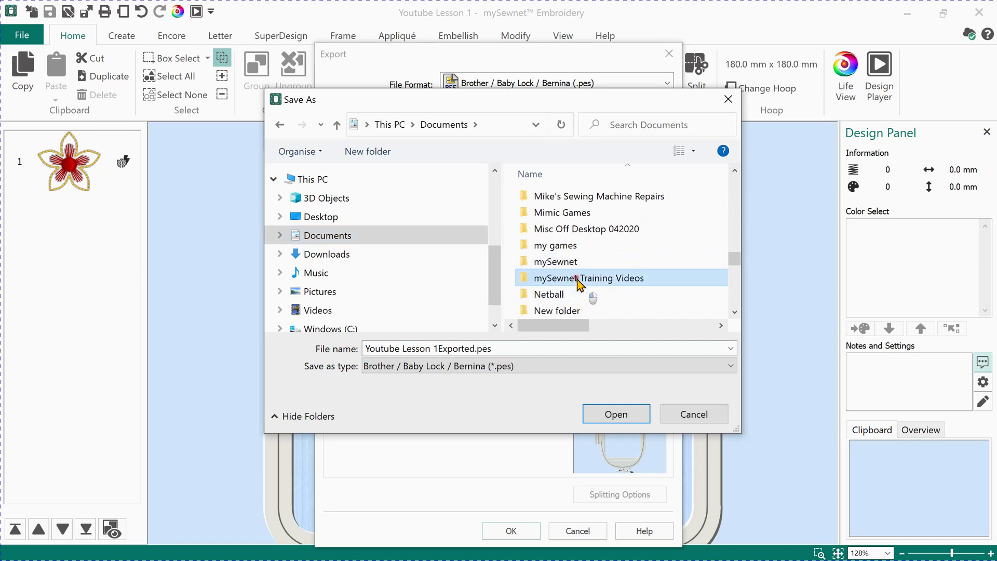
double_click(578, 279)
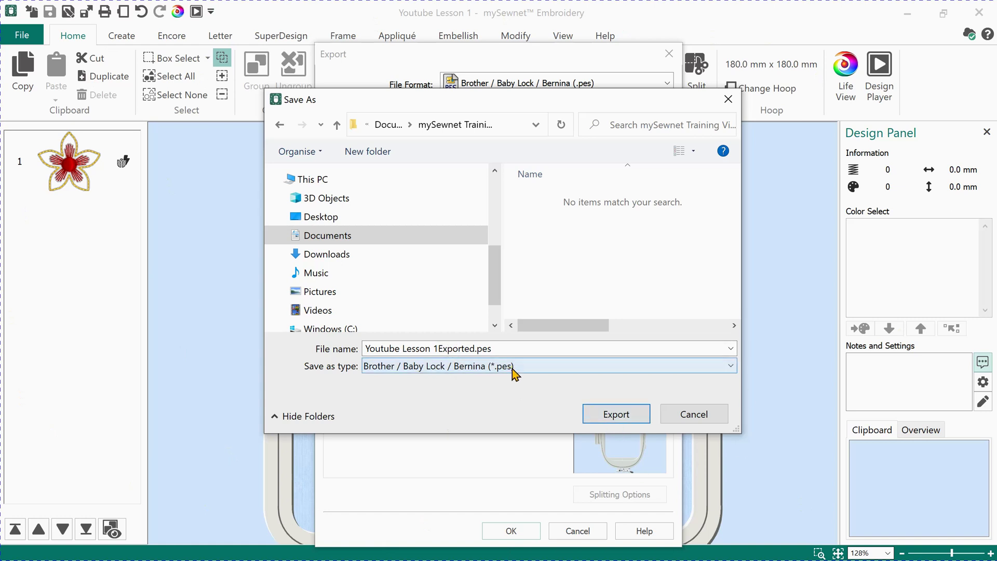
click(616, 416)
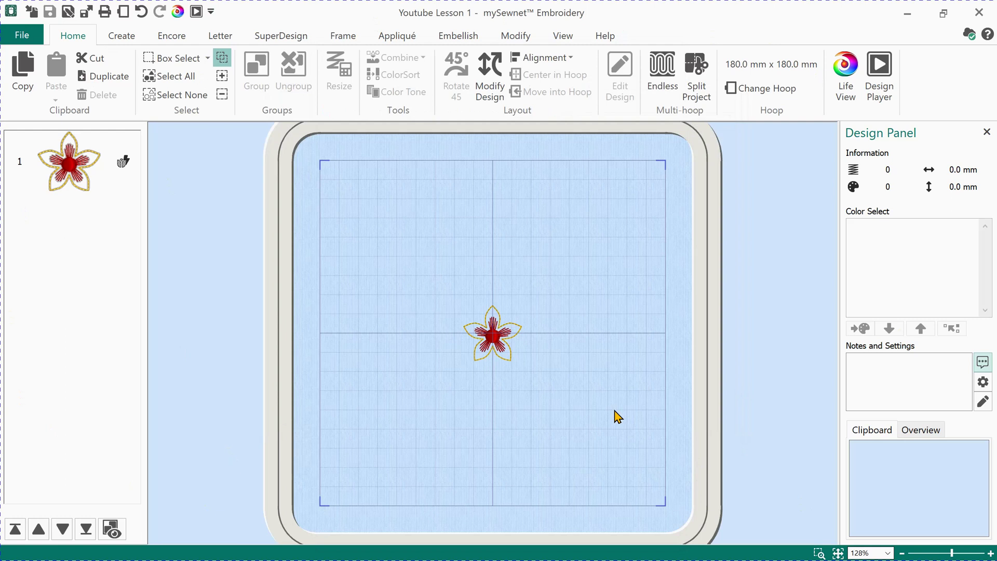